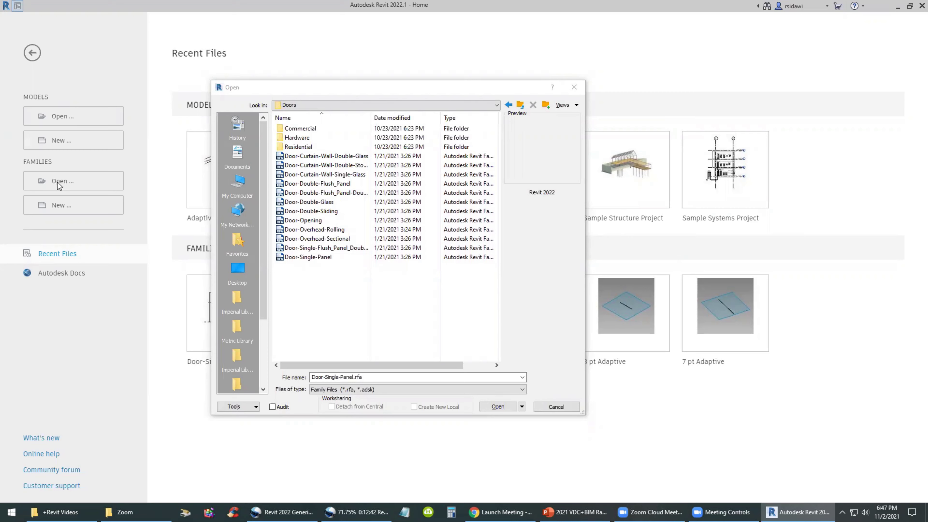
Select Door-Single-Panel.rfa in the Doors library folder and open it.
{"action": "left_click", "coordinate": [305, 257]}
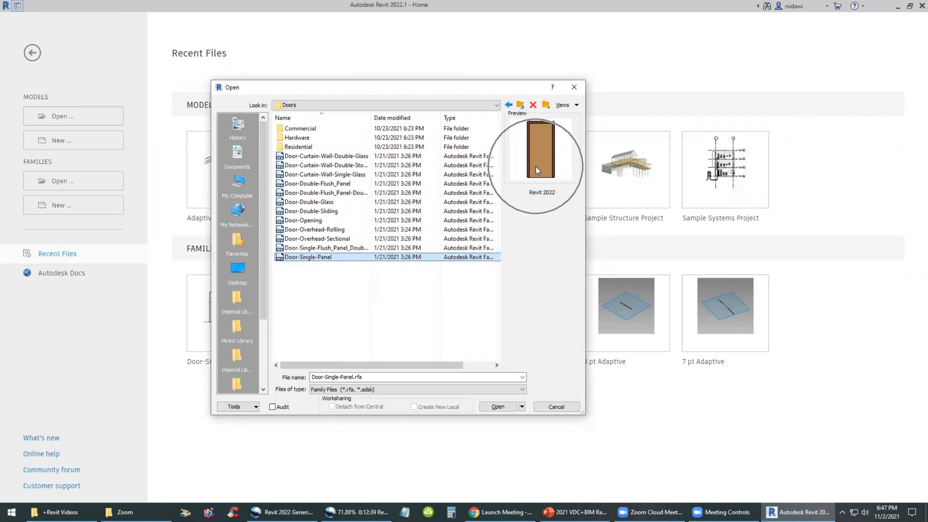
{"action": "left_click", "coordinate": [495, 408]}
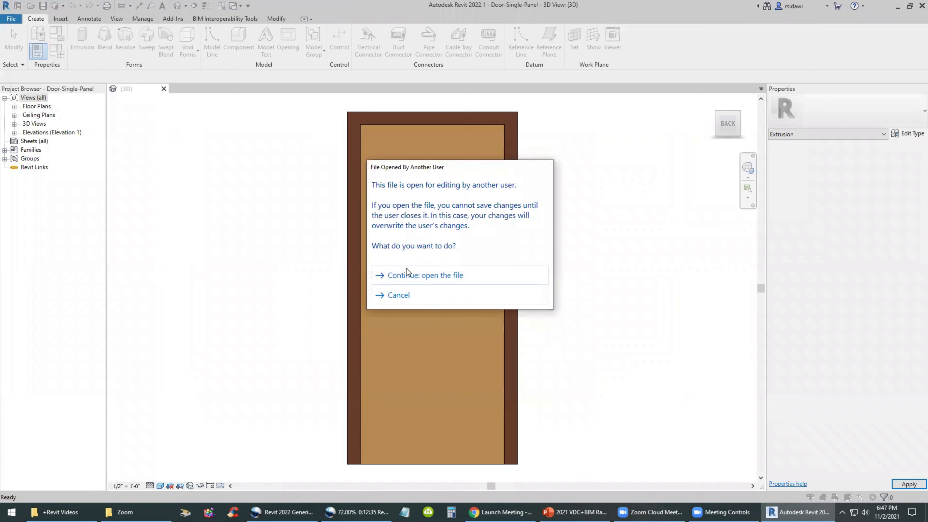
Continue past the file-in-use warning, open the Ref. Level plan, and check the isometric 3D view.
{"action": "left_click", "coordinate": [405, 271]}
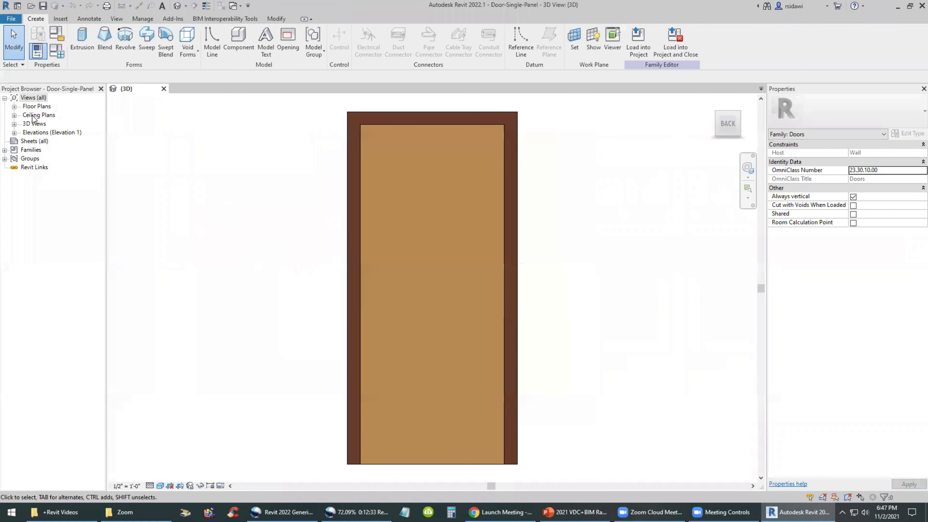
{"action": "left_click", "coordinate": [15, 106]}
{"action": "double_click", "coordinate": [42, 115]}
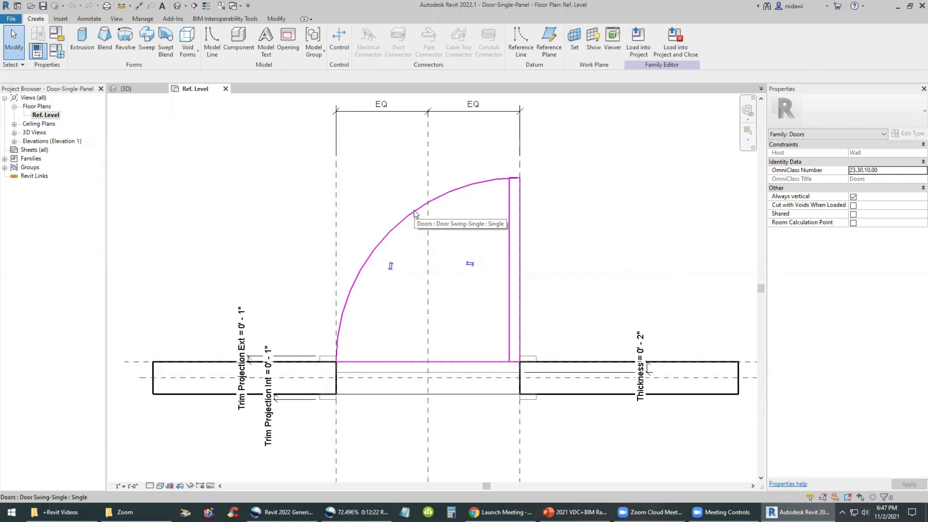
{"action": "left_click", "coordinate": [126, 89]}
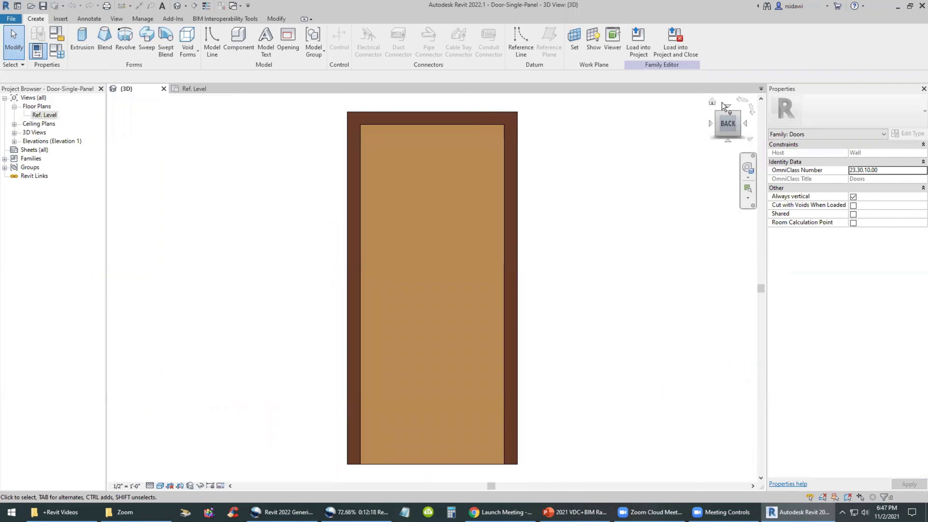
{"action": "left_click", "coordinate": [719, 107]}
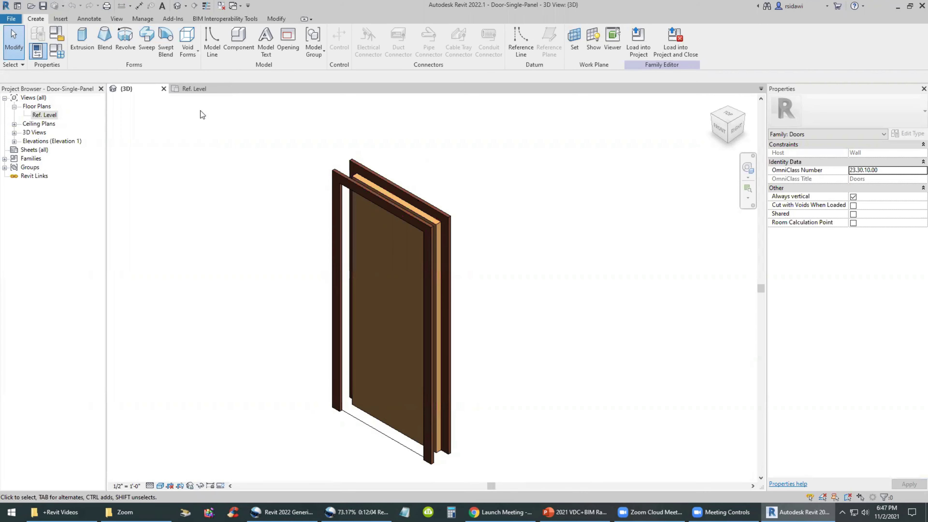
{"action": "left_click", "coordinate": [193, 89]}
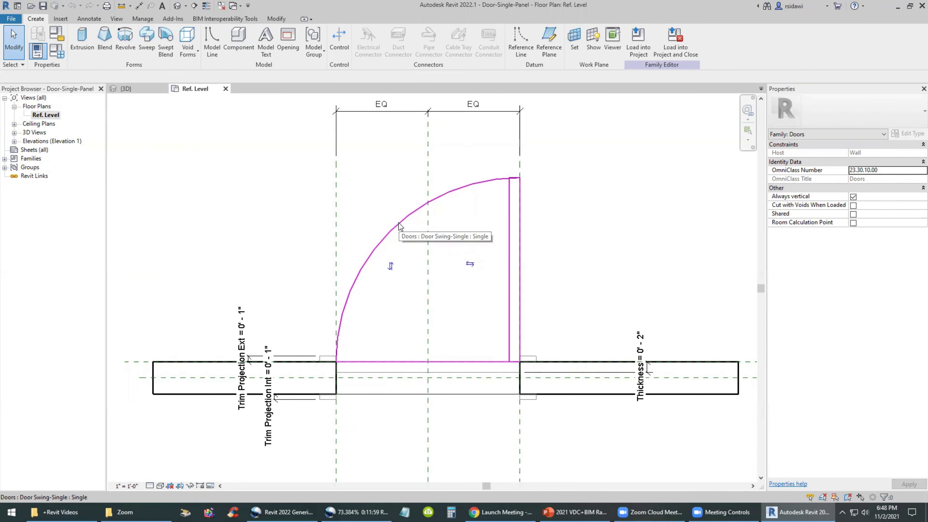
{"action": "scroll", "coordinate": [400, 227], "scroll_direction": "down", "scroll_amount": 1}
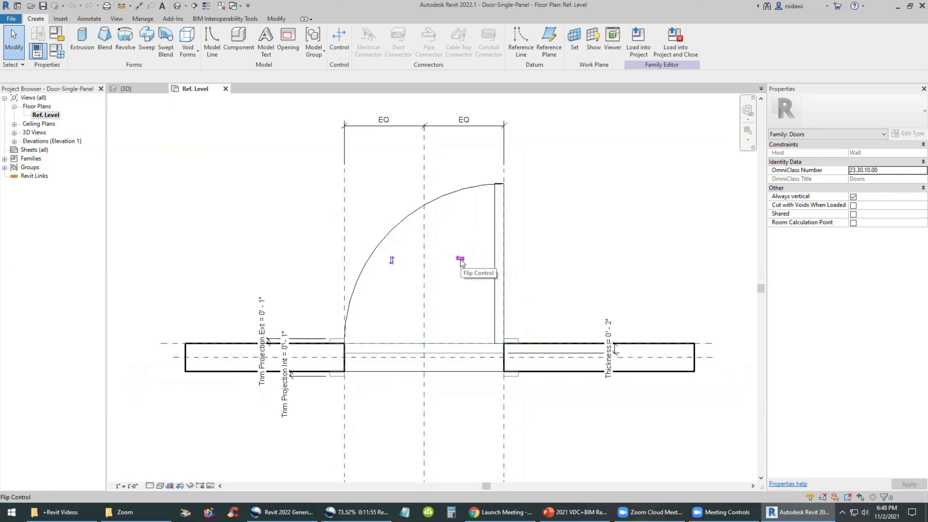
{"action": "mouse_move", "coordinate": [339, 43]}
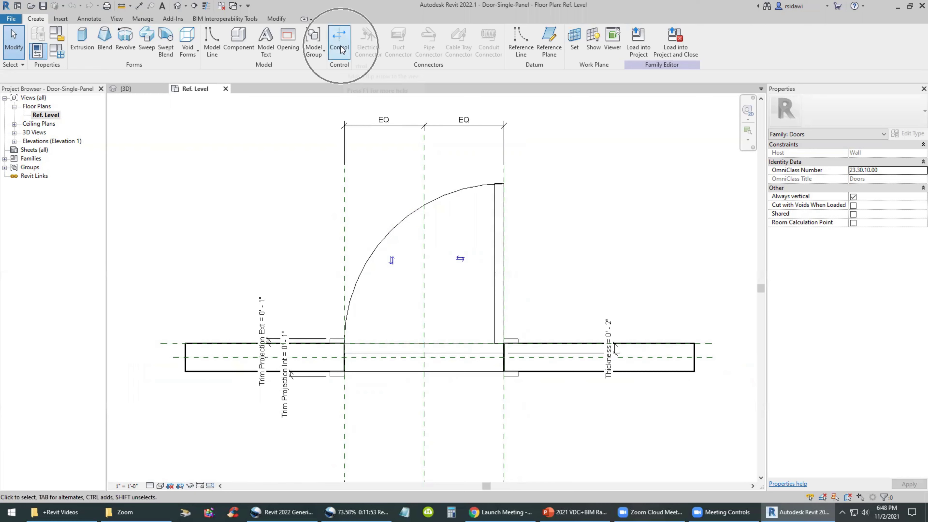
{"action": "left_click", "coordinate": [341, 50]}
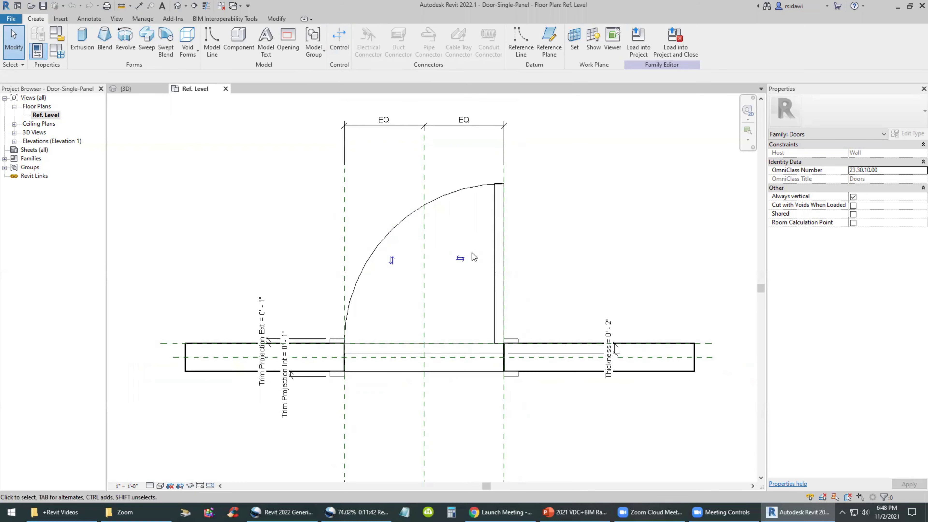
{"action": "scroll", "coordinate": [418, 223], "scroll_direction": "down", "scroll_amount": 1}
{"action": "key", "text": "ctrl"}
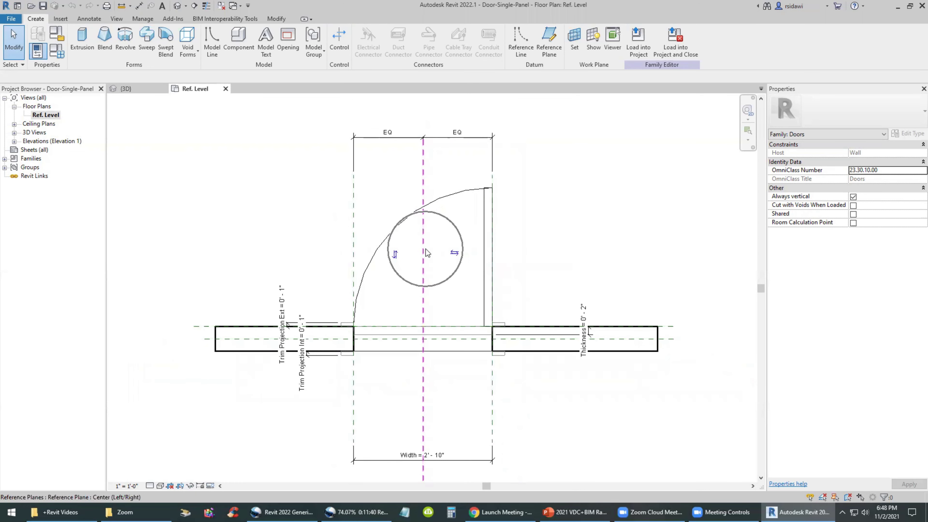
{"action": "key", "text": "ctrl"}
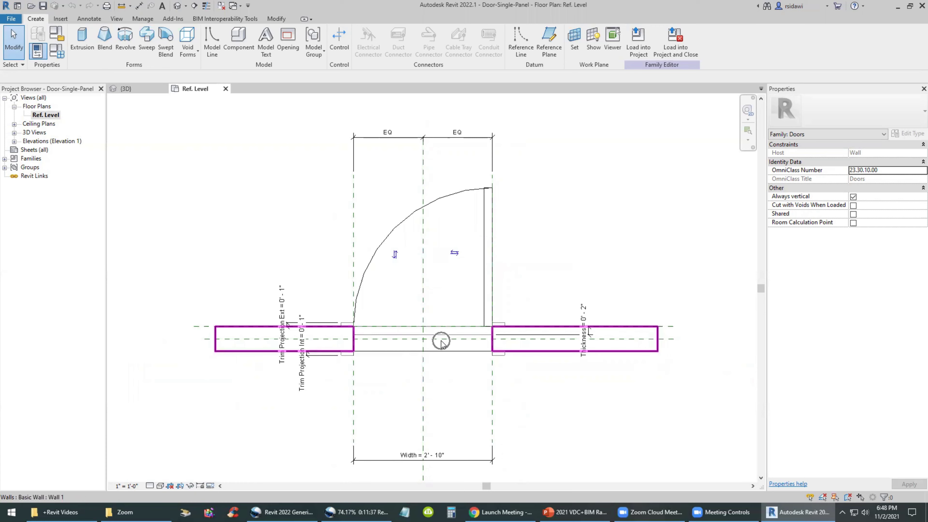
{"action": "left_click", "coordinate": [424, 308]}
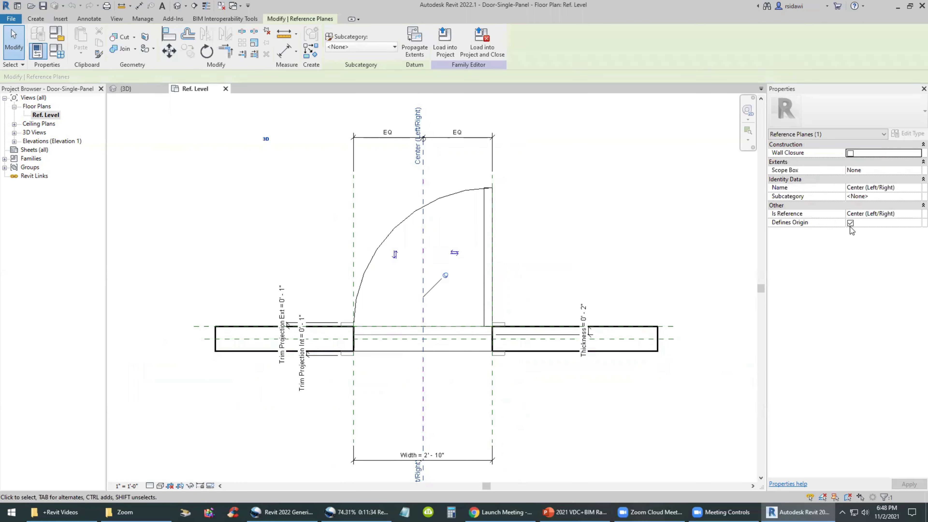
{"action": "key", "text": "ctrl"}
{"action": "key", "text": "ctrl"}
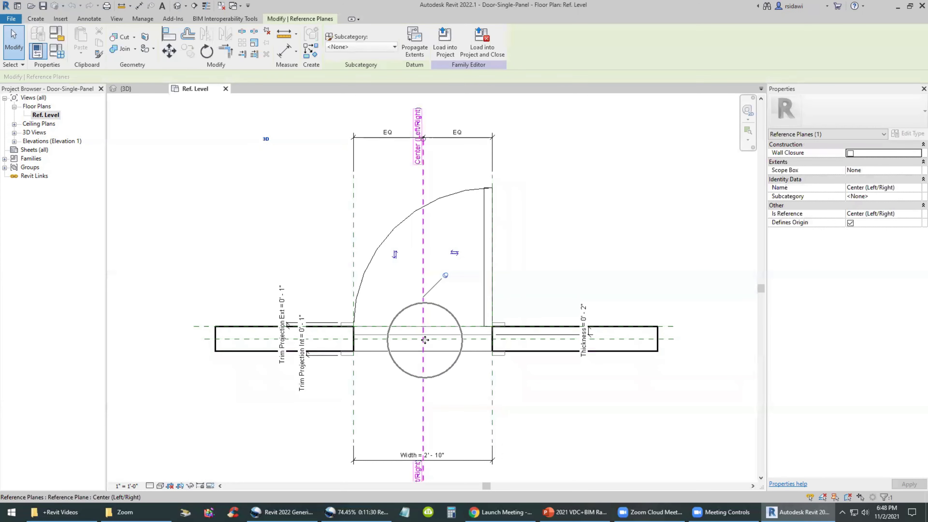
{"action": "key", "text": "Escape"}
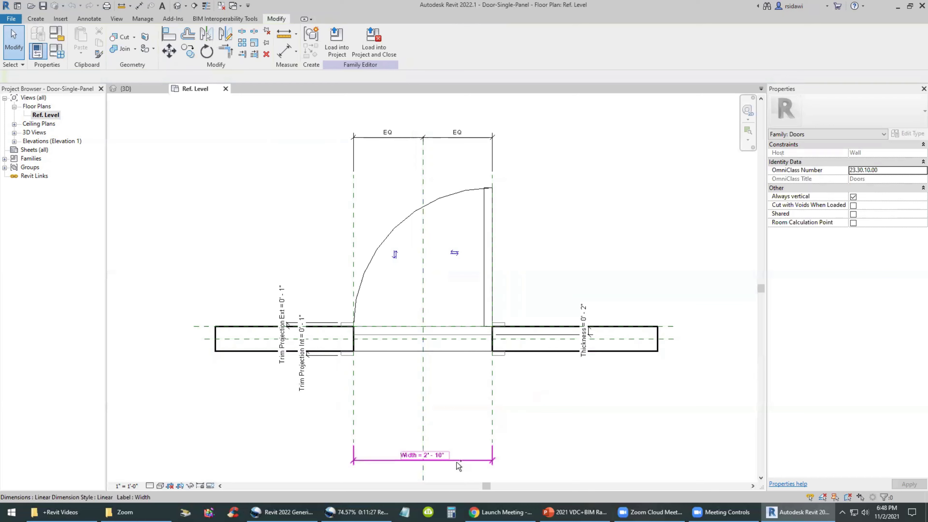
{"action": "key", "text": "ctrl"}
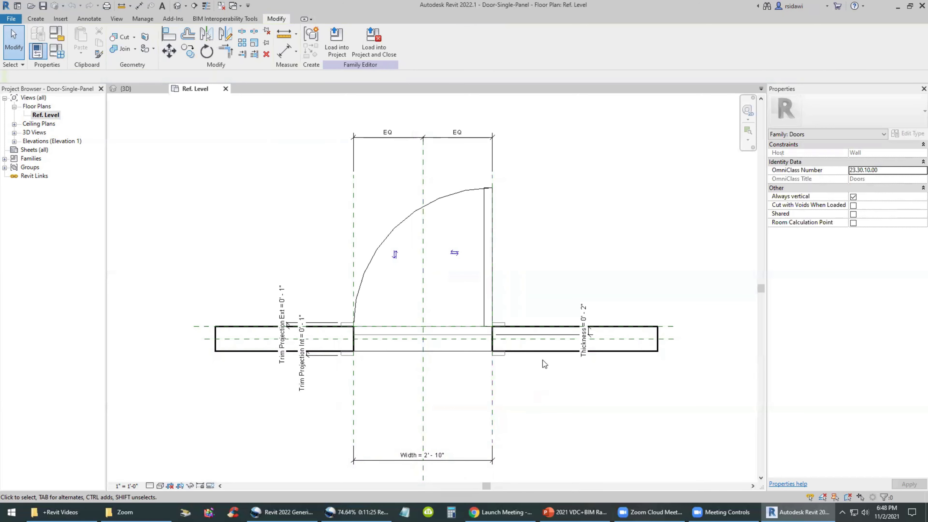
{"action": "key", "text": "ctrl"}
{"action": "key", "text": "ctrl"}
{"action": "key", "text": "ctrl"}
{"action": "scroll", "coordinate": [417, 455], "scroll_direction": "up", "scroll_amount": 1}
{"action": "scroll", "coordinate": [417, 455], "scroll_direction": "up", "scroll_amount": 2}
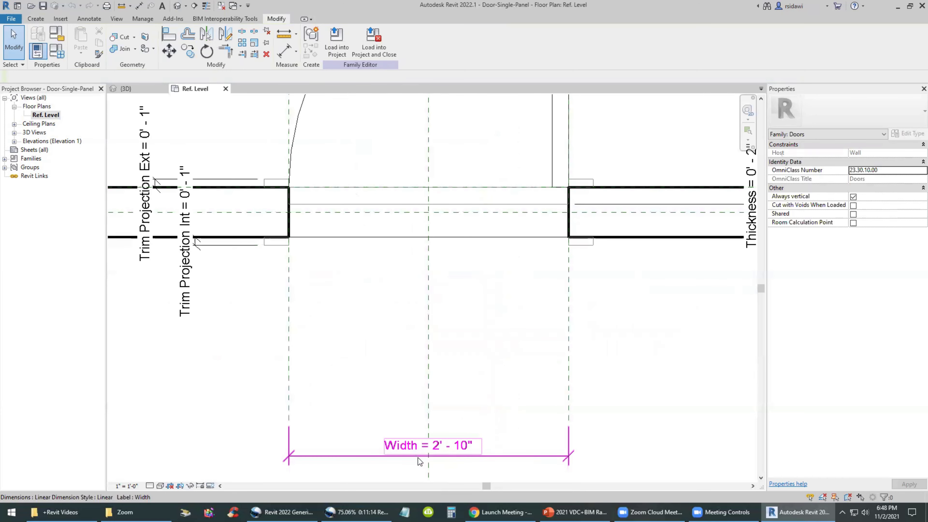
{"action": "scroll", "coordinate": [420, 461], "scroll_direction": "up", "scroll_amount": 1}
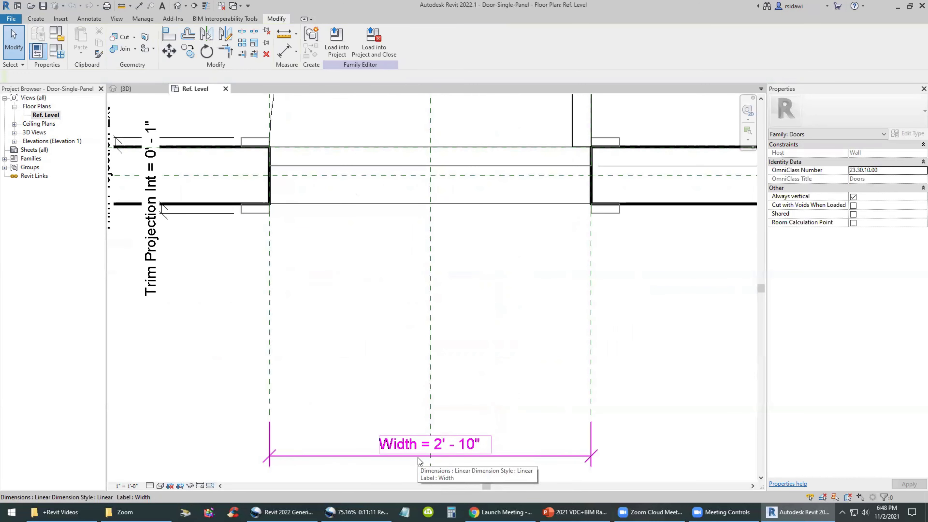
{"action": "left_click", "coordinate": [418, 458]}
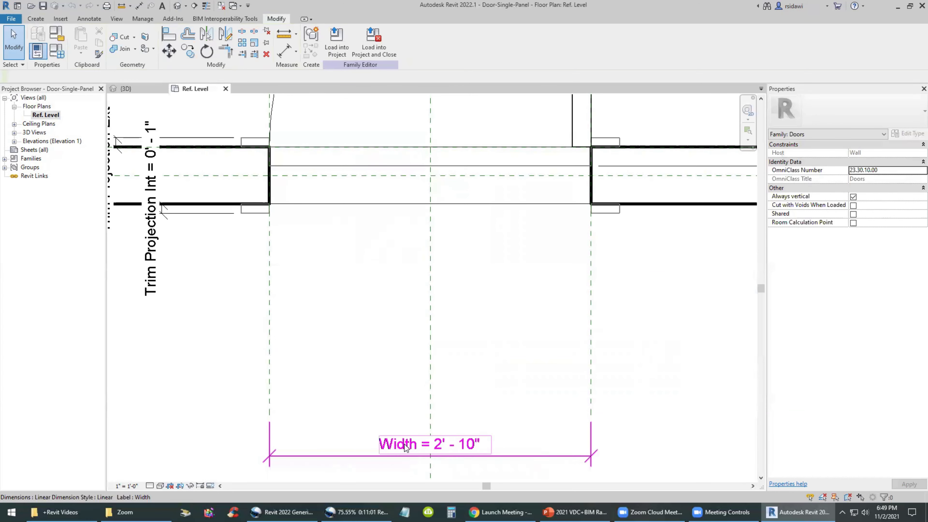
{"action": "scroll", "coordinate": [405, 446], "scroll_direction": "down", "scroll_amount": 2}
{"action": "scroll", "coordinate": [407, 444], "scroll_direction": "down", "scroll_amount": 1}
{"action": "scroll", "coordinate": [410, 441], "scroll_direction": "down", "scroll_amount": 1}
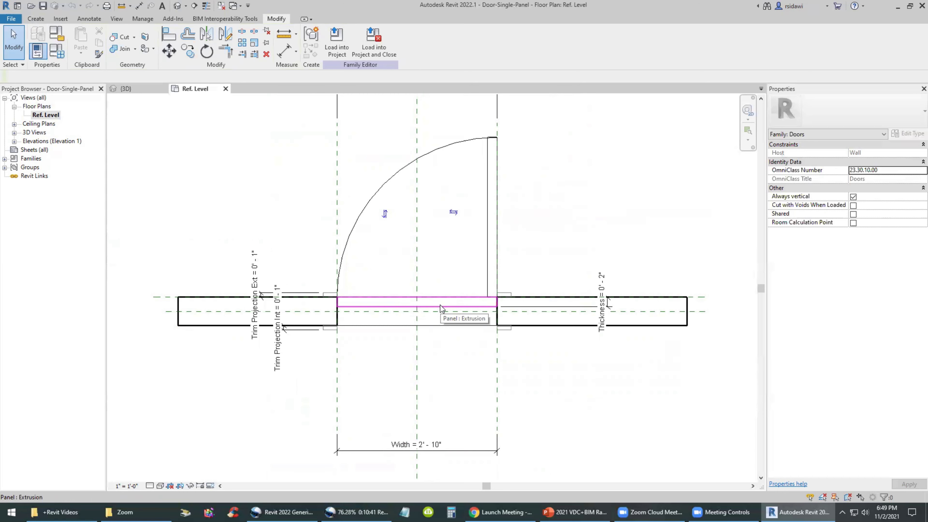
{"action": "left_click", "coordinate": [440, 309]}
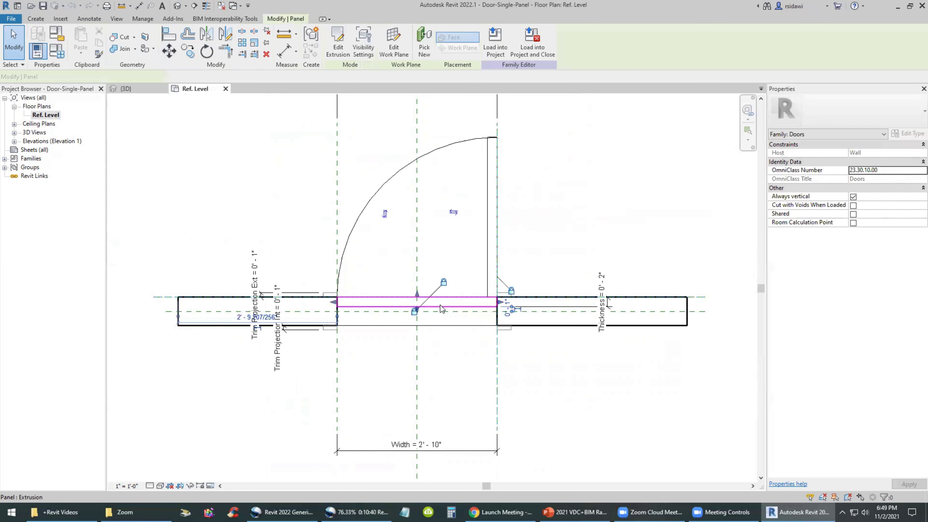
{"action": "left_click", "coordinate": [371, 52]}
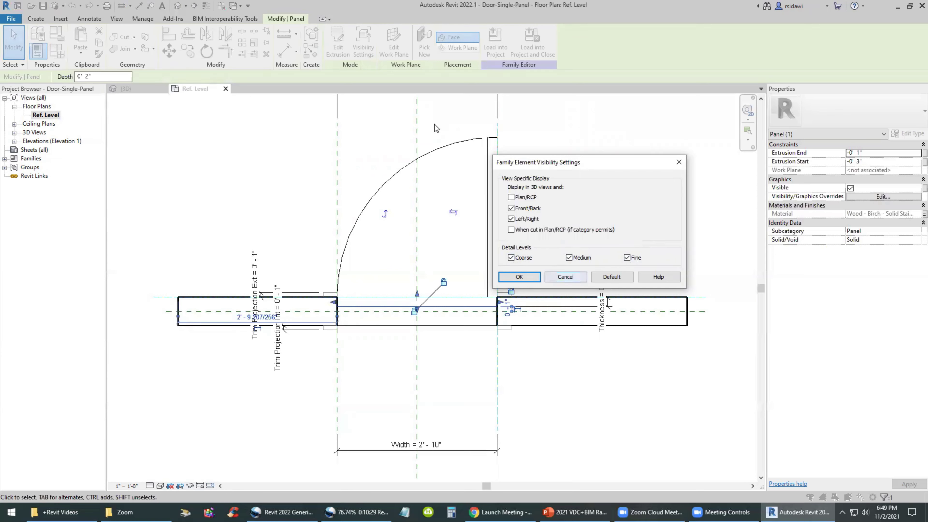
{"action": "left_click", "coordinate": [571, 278]}
{"action": "left_click", "coordinate": [584, 400]}
{"action": "scroll", "coordinate": [349, 415], "scroll_direction": "down", "scroll_amount": 1}
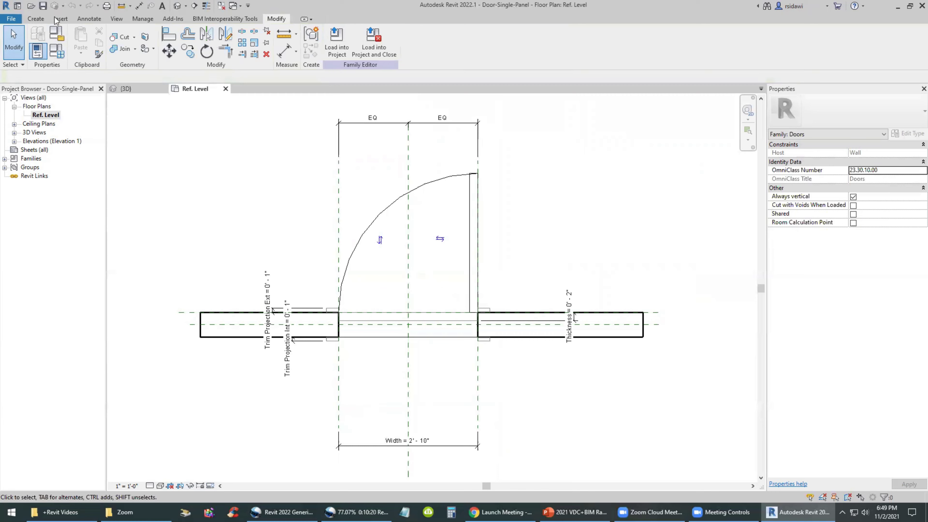
Save the family as Door-Single-Panel_custom.rfa in +Revit Videos, replacing the existing file.
{"action": "left_click", "coordinate": [13, 21]}
{"action": "mouse_move", "coordinate": [34, 132]}
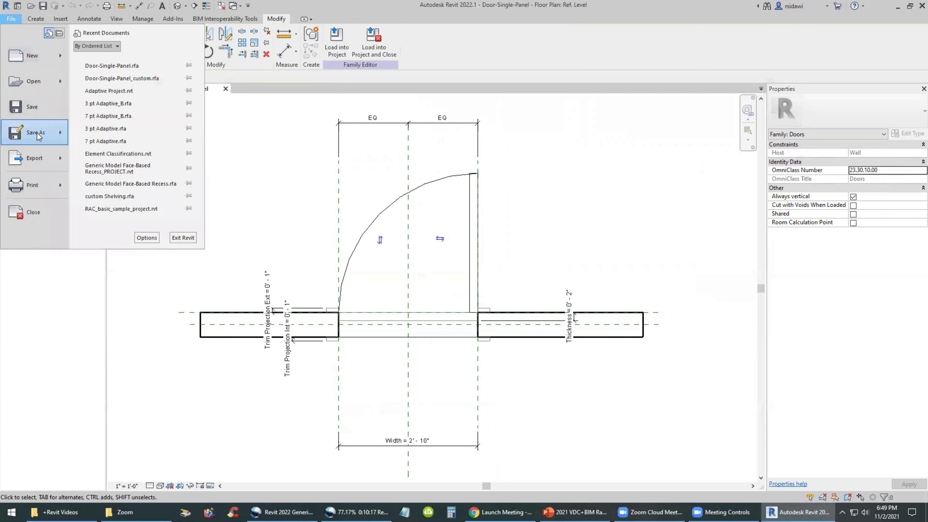
{"action": "left_click", "coordinate": [104, 132]}
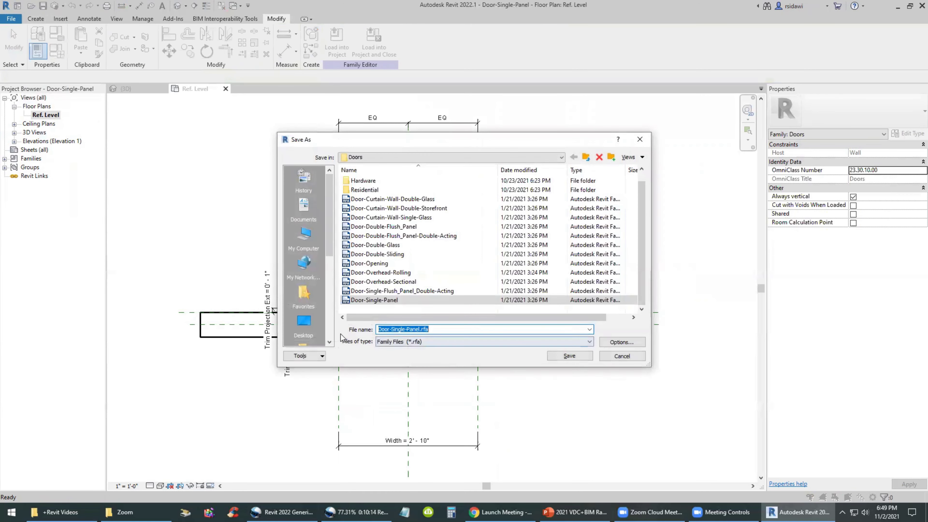
{"action": "left_click_drag", "start_coordinate": [328, 215], "coordinate": [329, 292]}
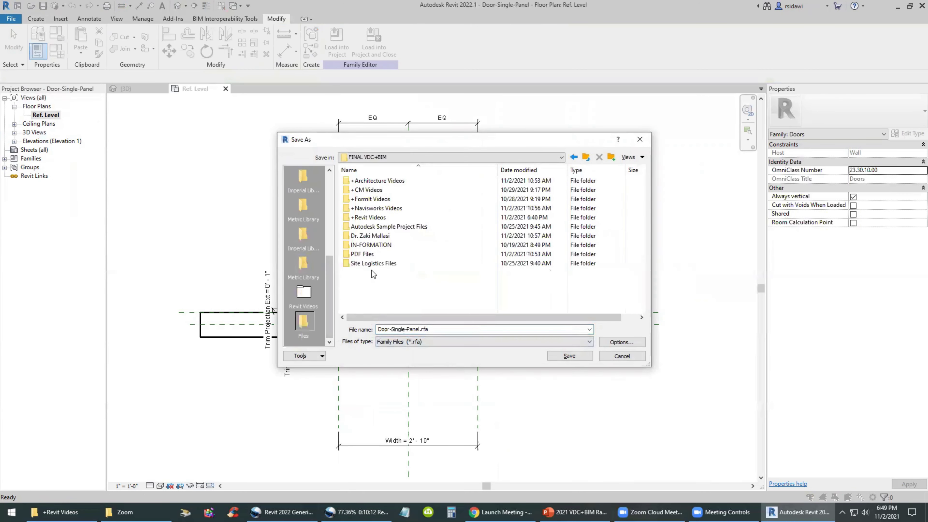
{"action": "double_click", "coordinate": [368, 218]}
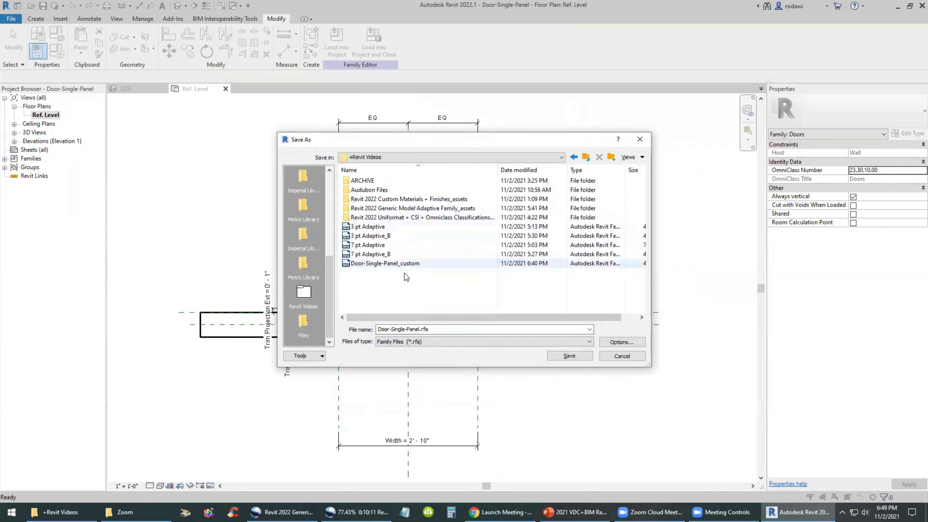
{"action": "left_click", "coordinate": [390, 264]}
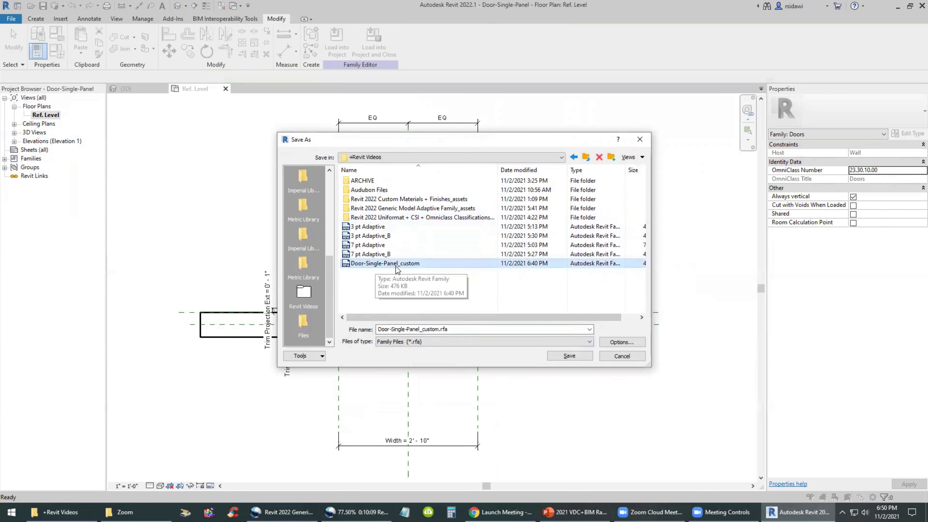
{"action": "left_click", "coordinate": [582, 357]}
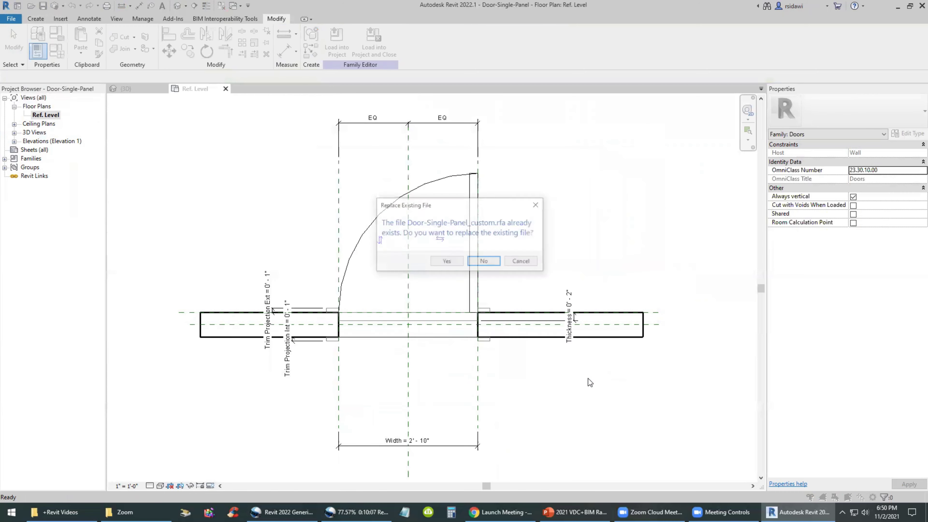
{"action": "left_click", "coordinate": [447, 262]}
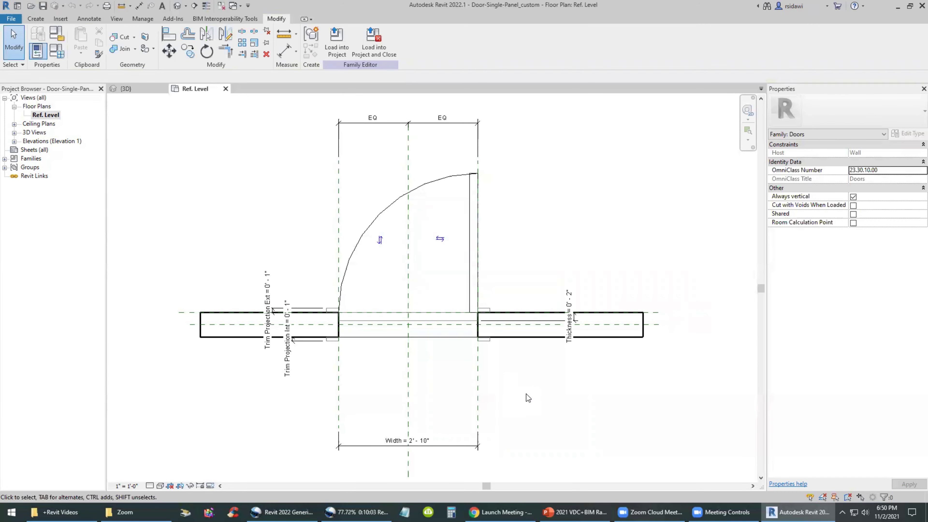
Select the wooden Panel extrusion in the 3D view and show the Create tools.
{"action": "left_click", "coordinate": [138, 89]}
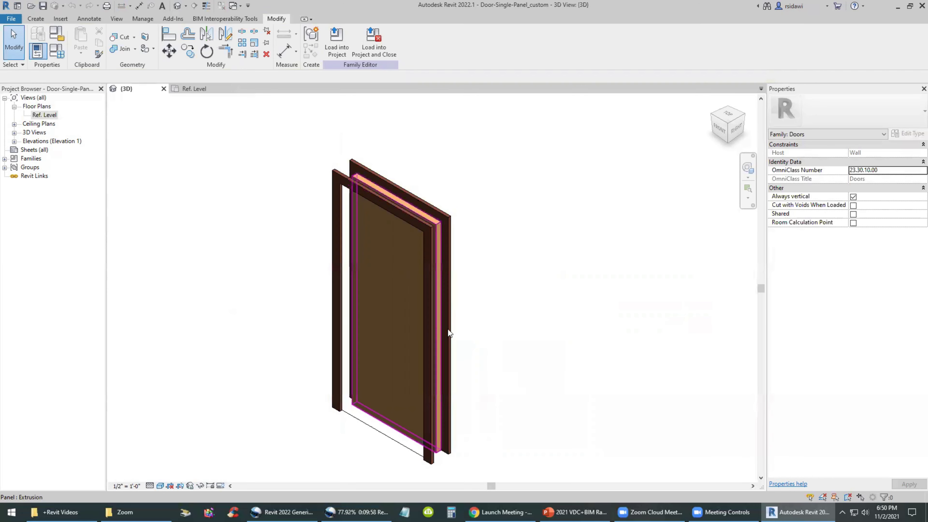
{"action": "left_click", "coordinate": [435, 228]}
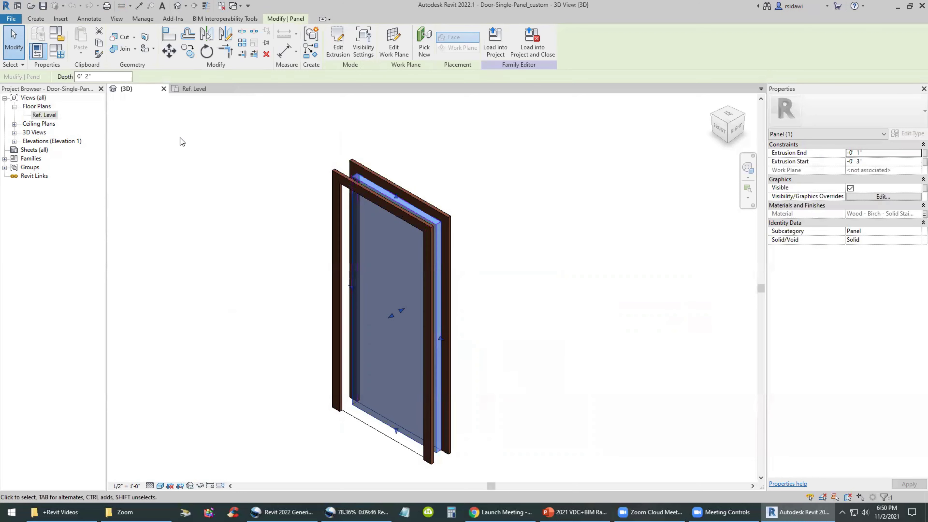
{"action": "left_click", "coordinate": [38, 21]}
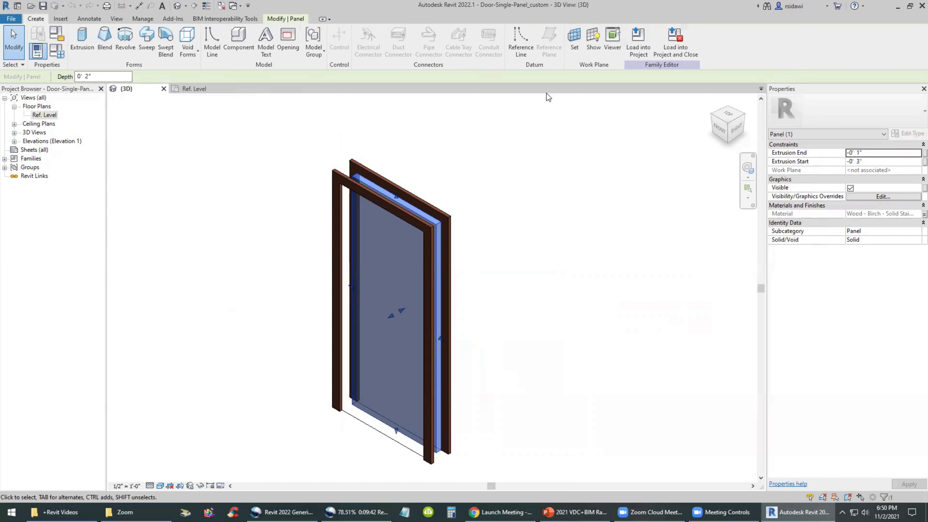
Set the door panel's face as the active work plane.
{"action": "left_click", "coordinate": [574, 42]}
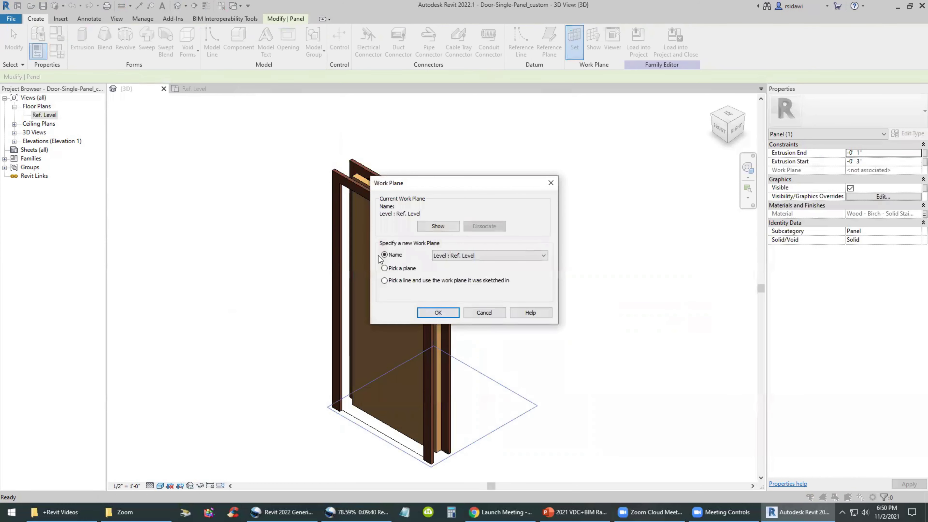
{"action": "left_click", "coordinate": [384, 269]}
{"action": "left_click", "coordinate": [425, 313]}
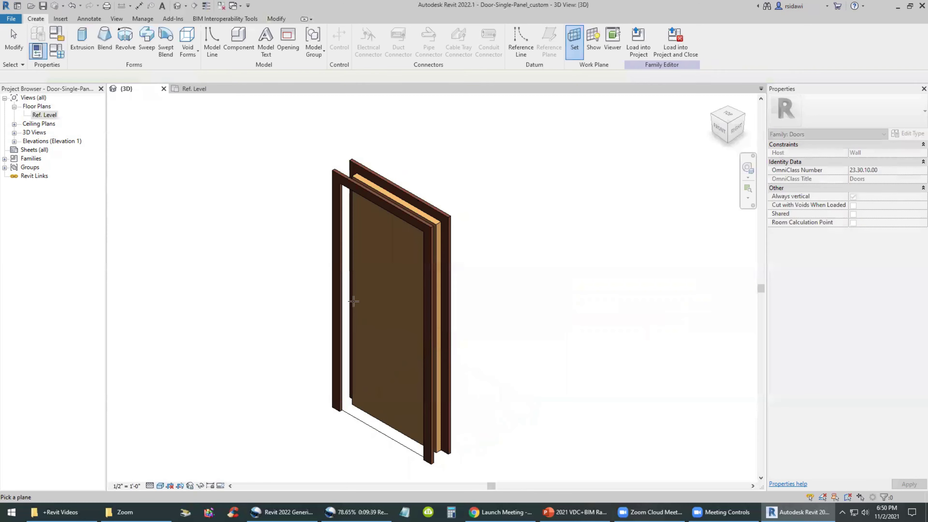
{"action": "left_click", "coordinate": [354, 270]}
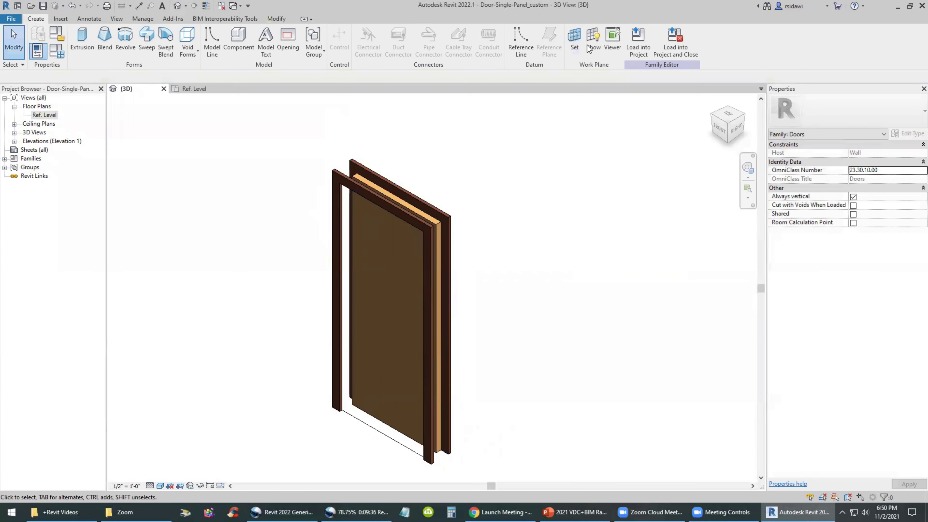
Display the work-plane grid and orbit to check it over the door.
{"action": "left_click", "coordinate": [596, 43]}
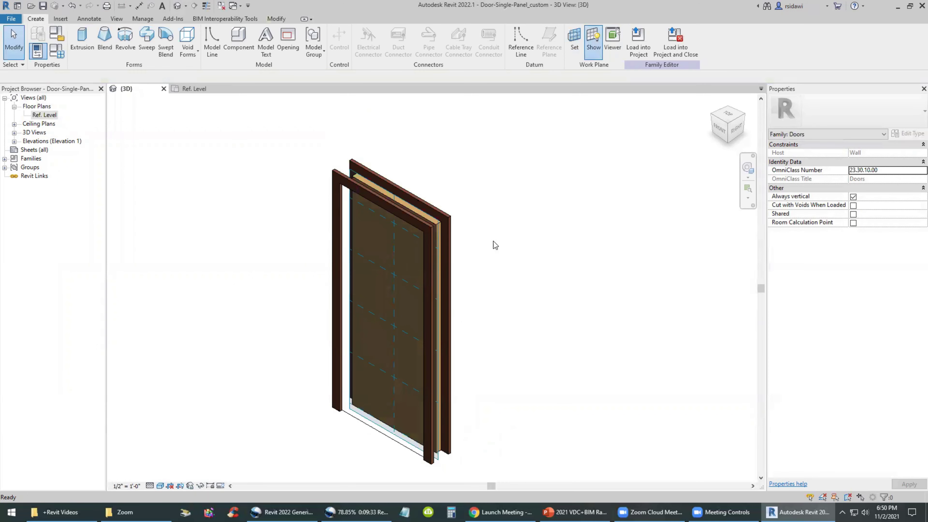
{"action": "mouse_move", "coordinate": [473, 362]}
{"action": "middle_mouse_down", "text": "shift"}
{"action": "mouse_move", "coordinate": [452, 375]}
{"action": "mouse_move", "coordinate": [428, 370]}
{"action": "mouse_move", "coordinate": [484, 376]}
{"action": "mouse_move", "coordinate": [611, 348]}
{"action": "middle_mouse_up", "text": "shift"}
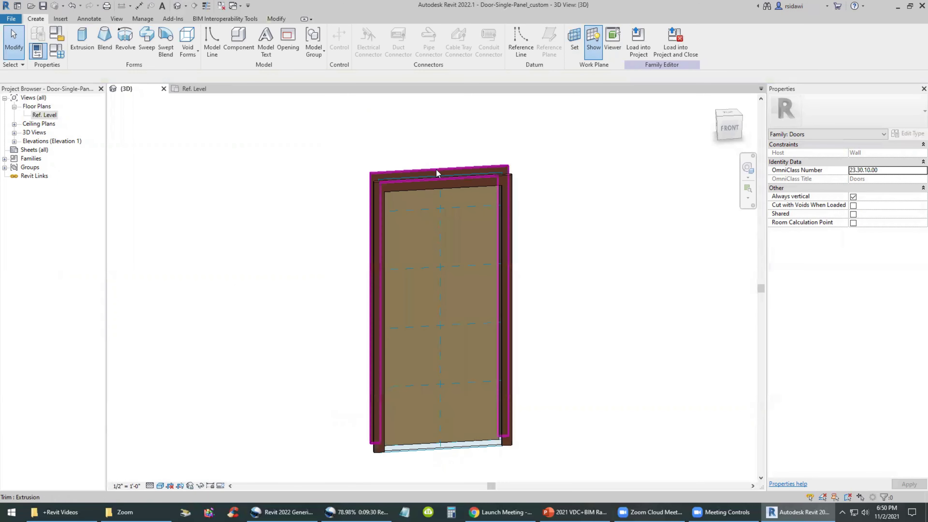
{"action": "left_click", "coordinate": [441, 182]}
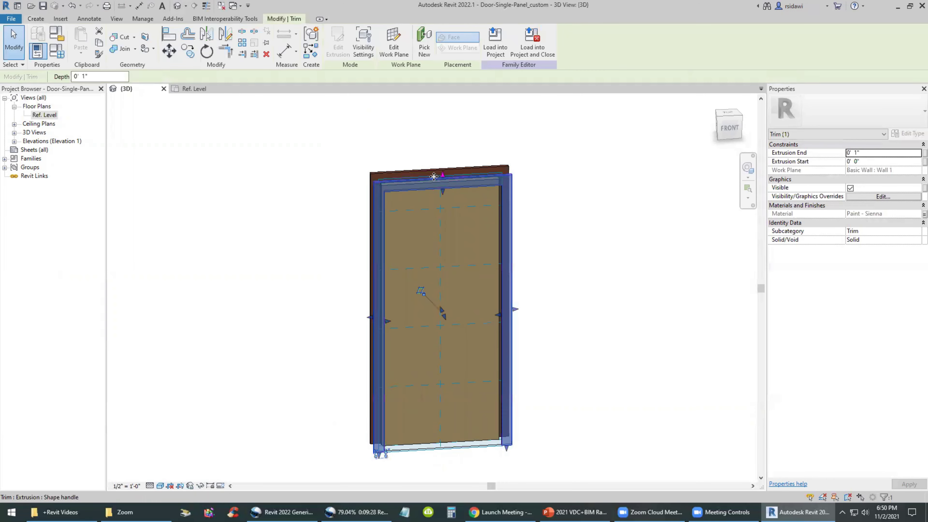
{"action": "mouse_move", "coordinate": [442, 185]}
{"action": "middle_mouse_down", "text": "shift"}
{"action": "mouse_move", "coordinate": [430, 199]}
{"action": "mouse_move", "coordinate": [402, 183]}
{"action": "middle_mouse_up", "text": "shift"}
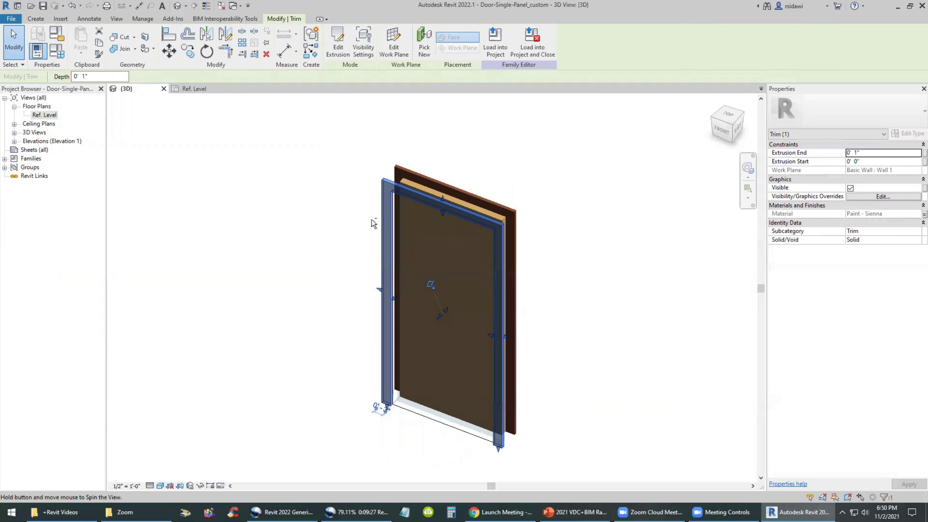
Stretch the 1' 6" grid's top, left and right edges beyond the door frame.
{"action": "left_click", "coordinate": [400, 179]}
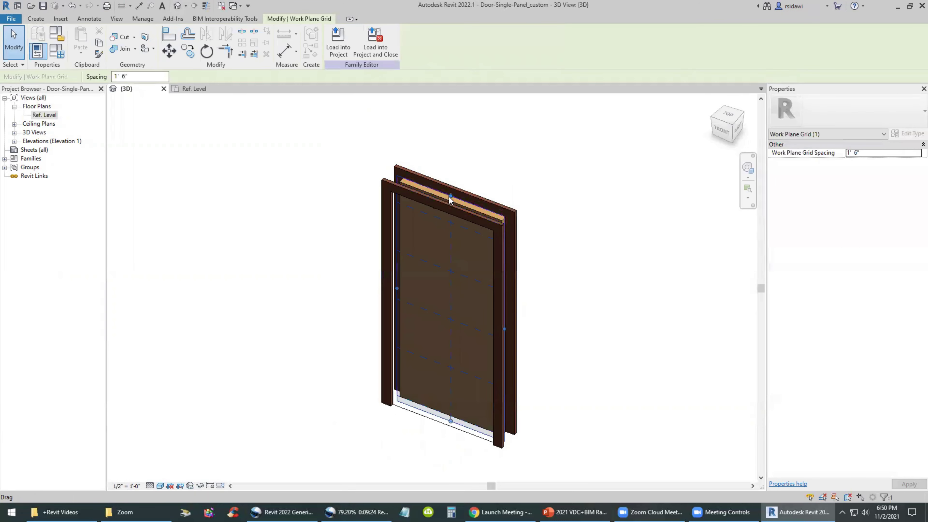
{"action": "left_click_drag", "start_coordinate": [450, 197], "coordinate": [451, 168]}
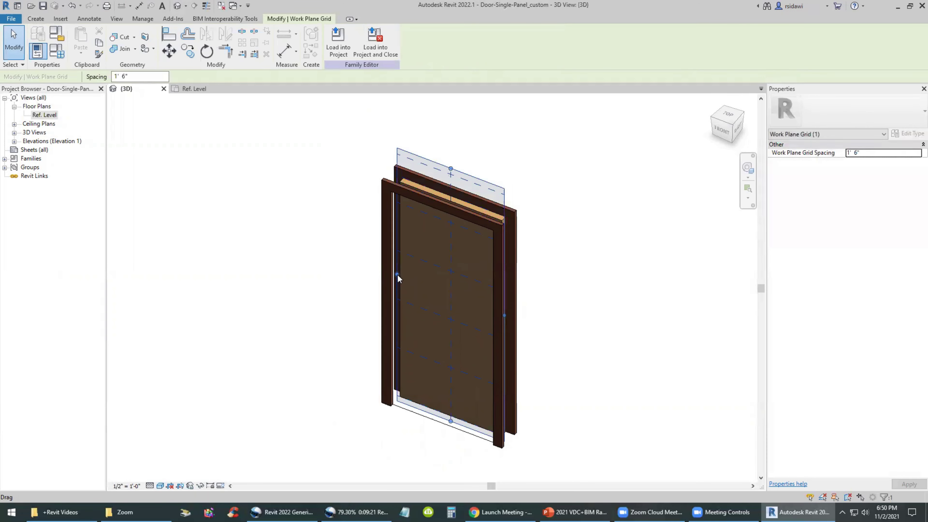
{"action": "left_click_drag", "start_coordinate": [397, 274], "coordinate": [346, 254]}
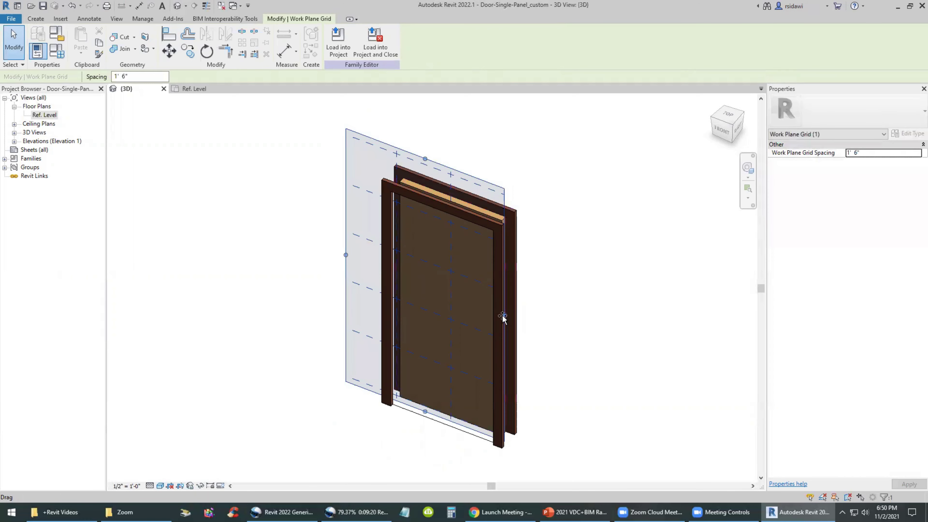
{"action": "left_click_drag", "start_coordinate": [503, 317], "coordinate": [547, 331]}
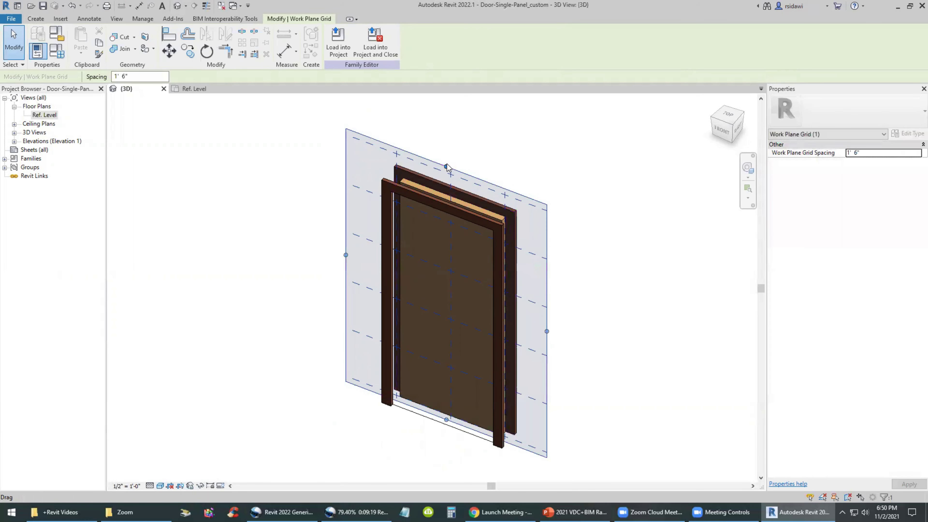
{"action": "left_click_drag", "start_coordinate": [447, 167], "coordinate": [446, 152]}
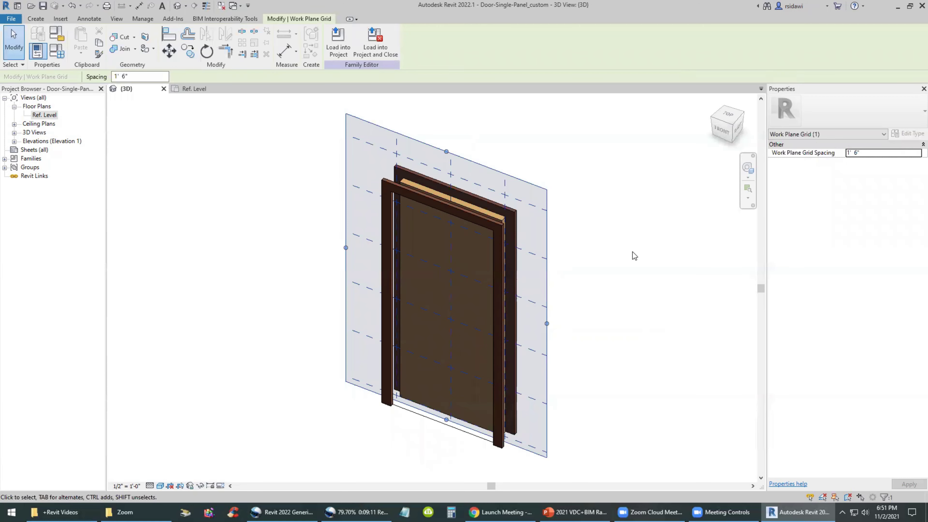
Set the view to FRONT on the ViewCube and show the Create tab tools.
{"action": "left_click", "coordinate": [722, 132]}
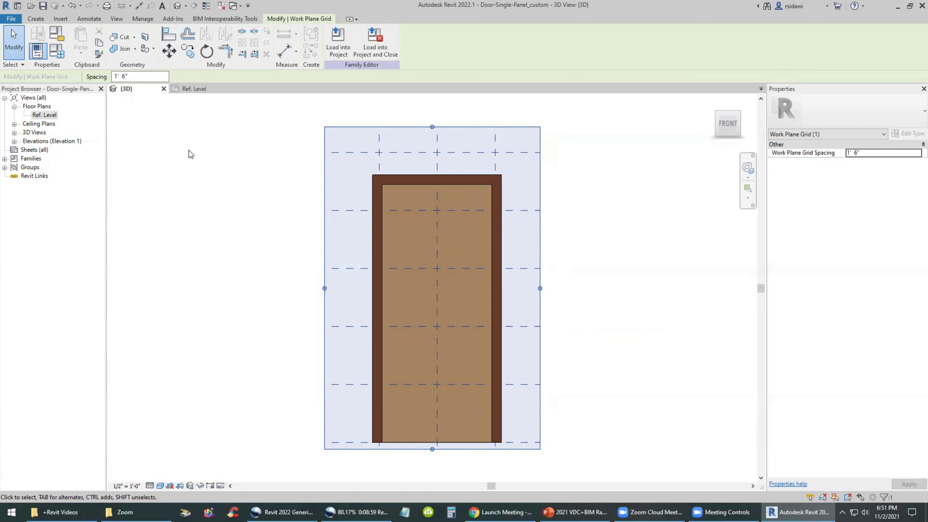
{"action": "mouse_move", "coordinate": [596, 284]}
{"action": "middle_mouse_down", "text": "shift"}
{"action": "mouse_move", "coordinate": [535, 375]}
{"action": "mouse_move", "coordinate": [580, 343]}
{"action": "mouse_move", "coordinate": [582, 271]}
{"action": "middle_mouse_up", "text": "shift"}
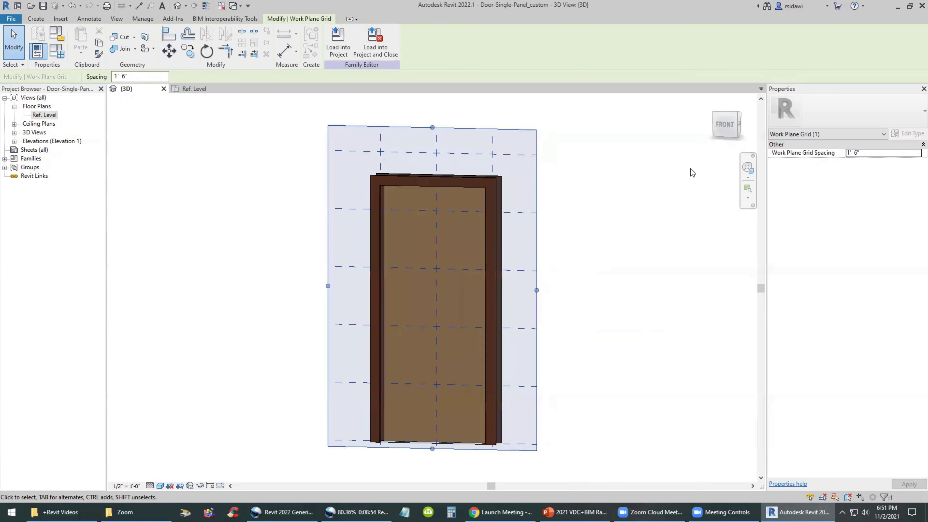
{"action": "left_click", "coordinate": [726, 124]}
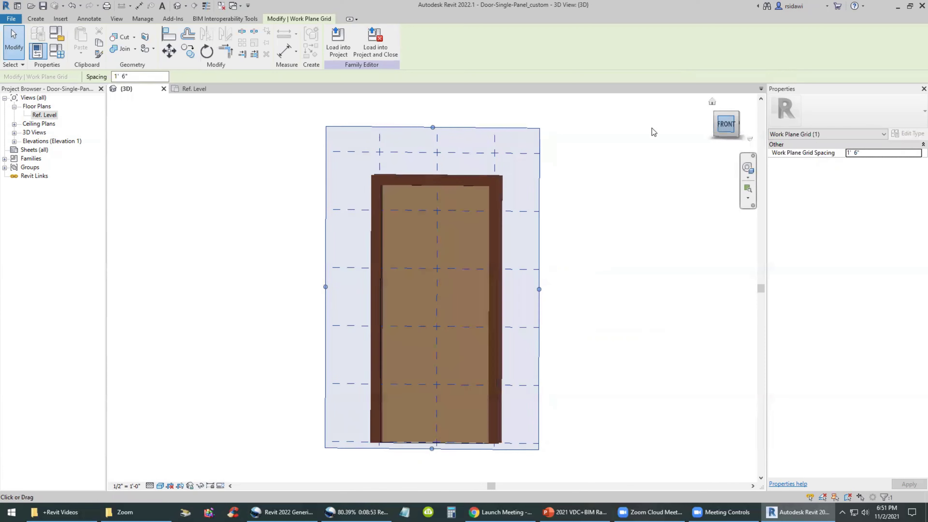
{"action": "left_click", "coordinate": [37, 19]}
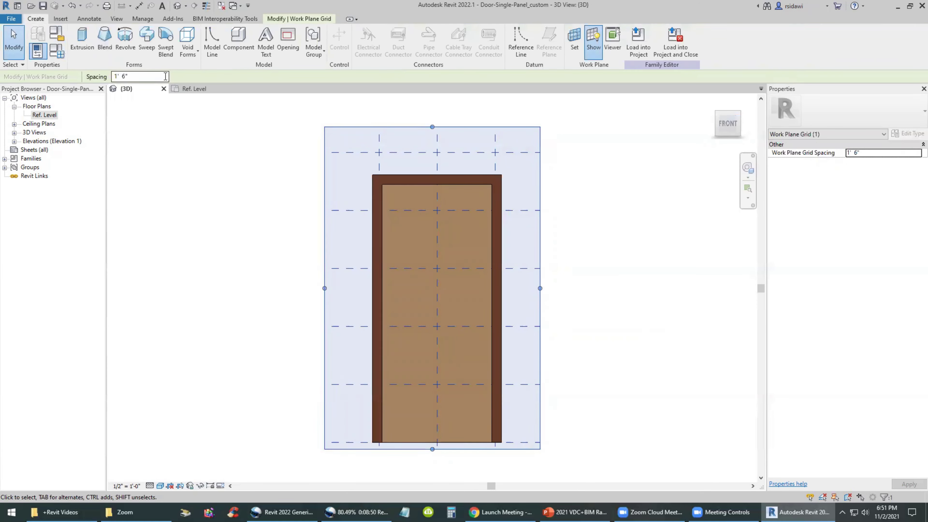
Start a void extrusion and draw a rectangle on the panel's upper left.
{"action": "left_click", "coordinate": [188, 53]}
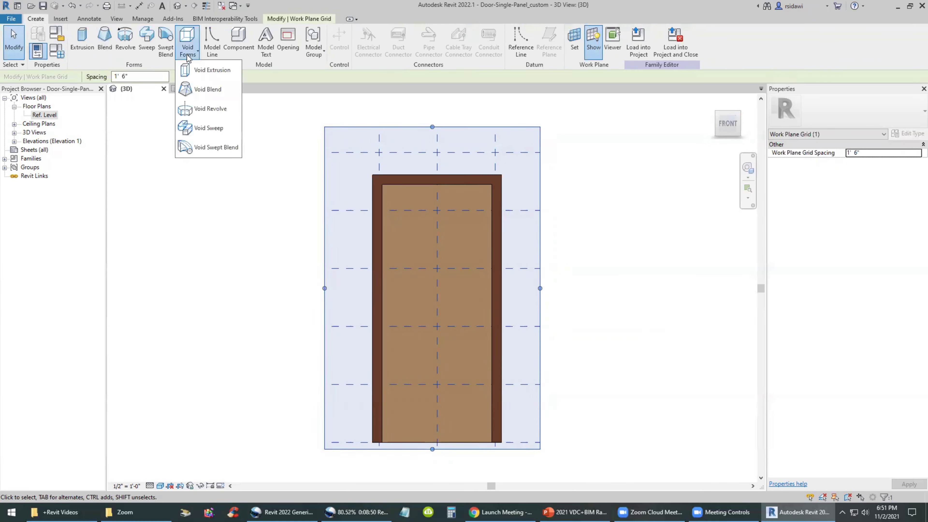
{"action": "left_click", "coordinate": [197, 73]}
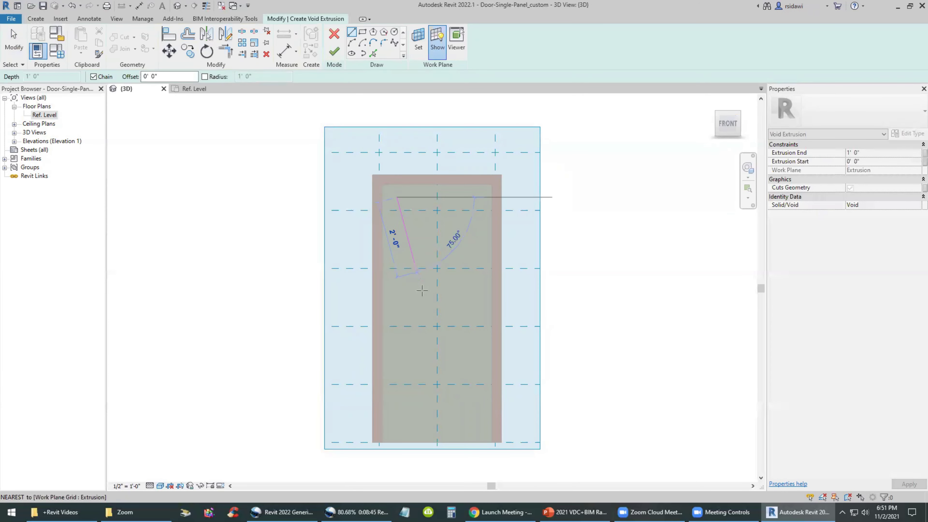
{"action": "left_click", "coordinate": [363, 32]}
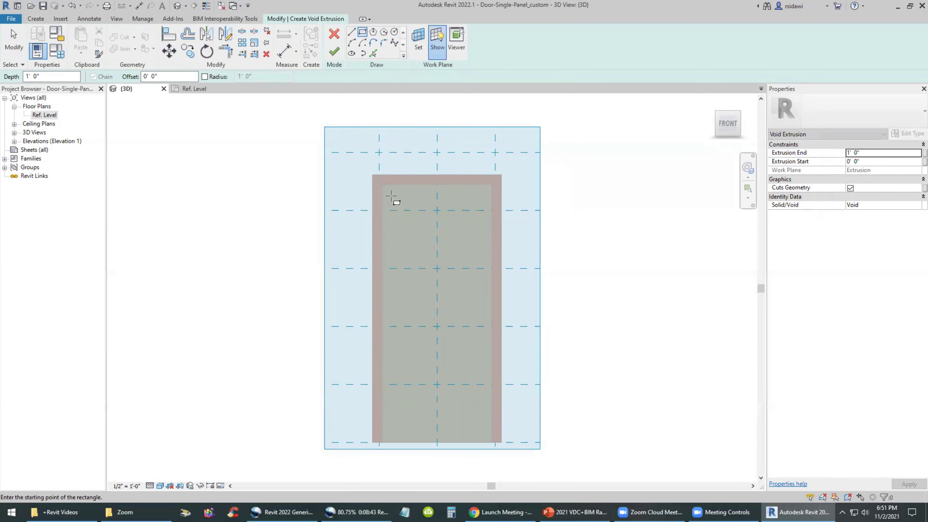
{"action": "left_click", "coordinate": [391, 196]}
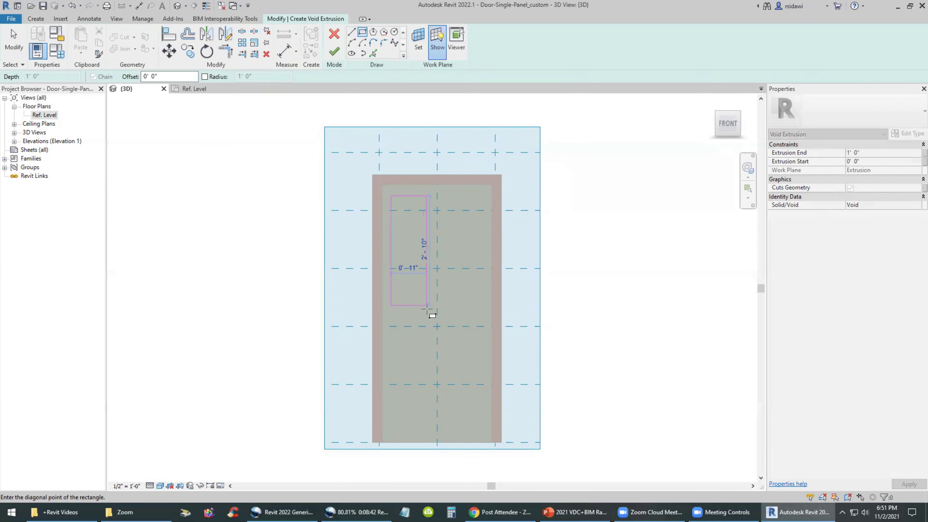
{"action": "left_click", "coordinate": [426, 308]}
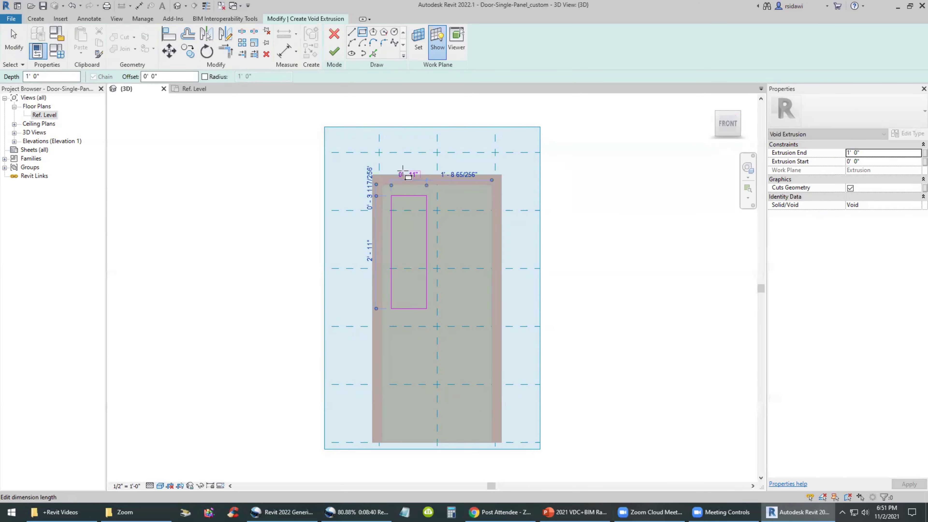
Size the void rectangle to 10 inches wide by 3 feet tall.
{"action": "left_click", "coordinate": [409, 175]}
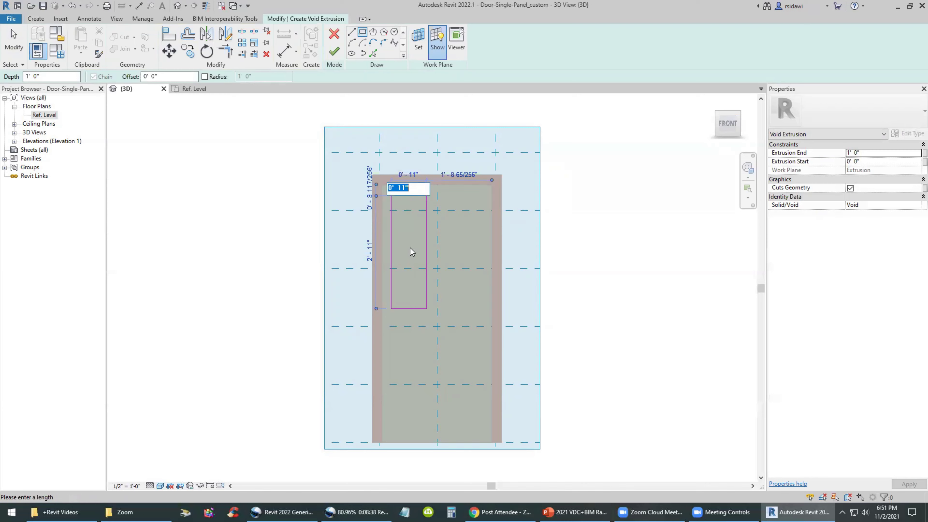
{"action": "type", "text": "1' 0"}
{"action": "key", "text": "Return"}
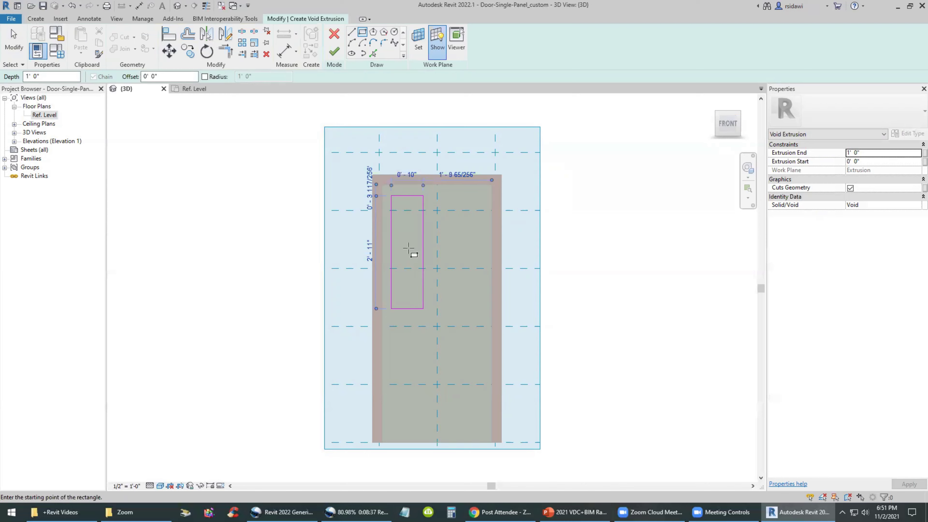
{"action": "left_click", "coordinate": [366, 259]}
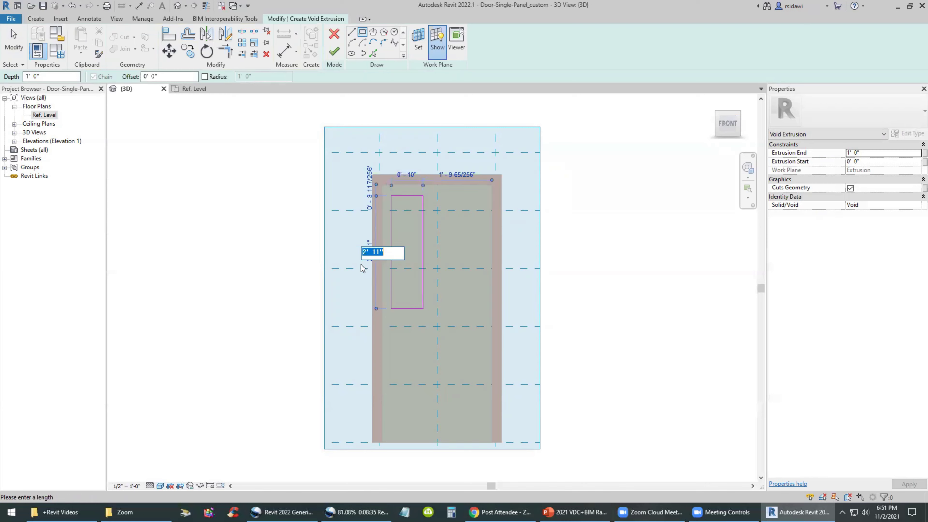
{"action": "type", "text": "3"}
{"action": "key", "text": "Return"}
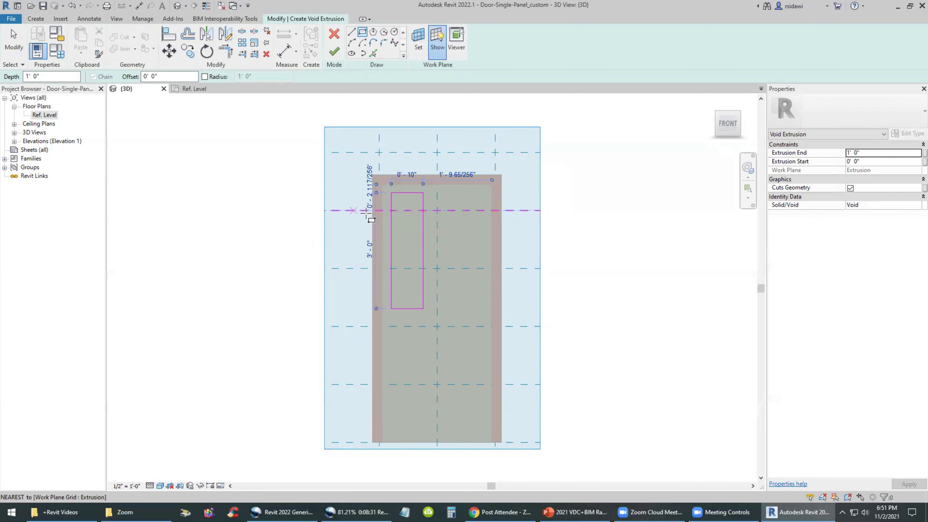
{"action": "key", "text": "Escape"}
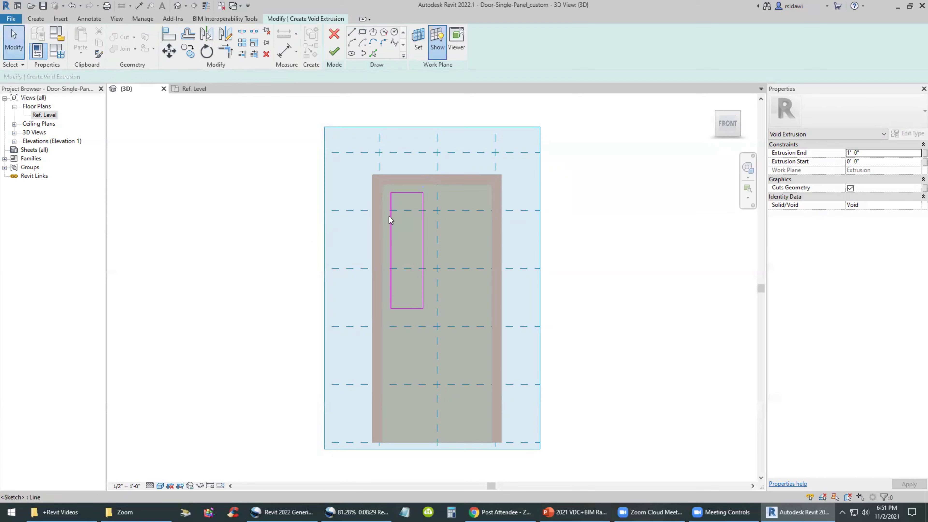
Offset the void rectangle's top edge 4" below the panel top, then deselect.
{"action": "key", "text": "Tab"}
{"action": "left_click", "coordinate": [389, 216]}
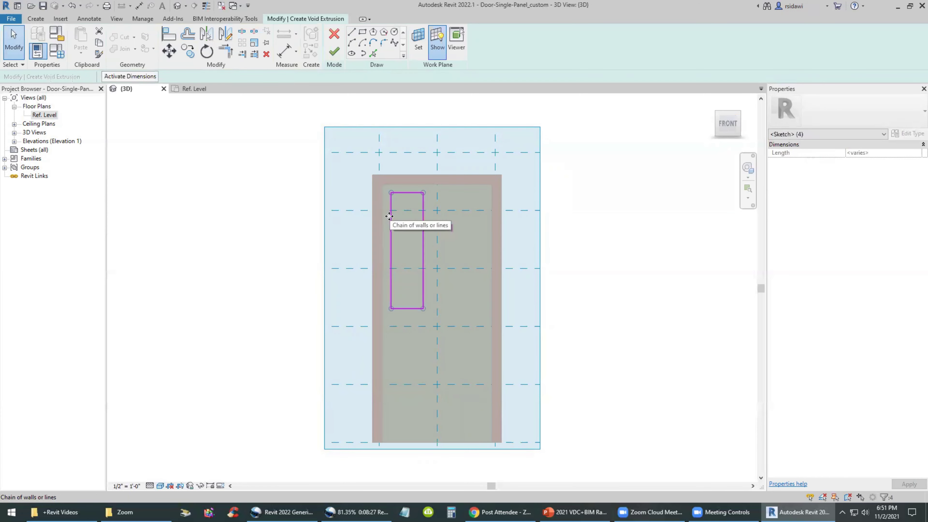
{"action": "scroll", "coordinate": [389, 216], "scroll_direction": "up", "scroll_amount": 1}
{"action": "left_click", "coordinate": [143, 76]}
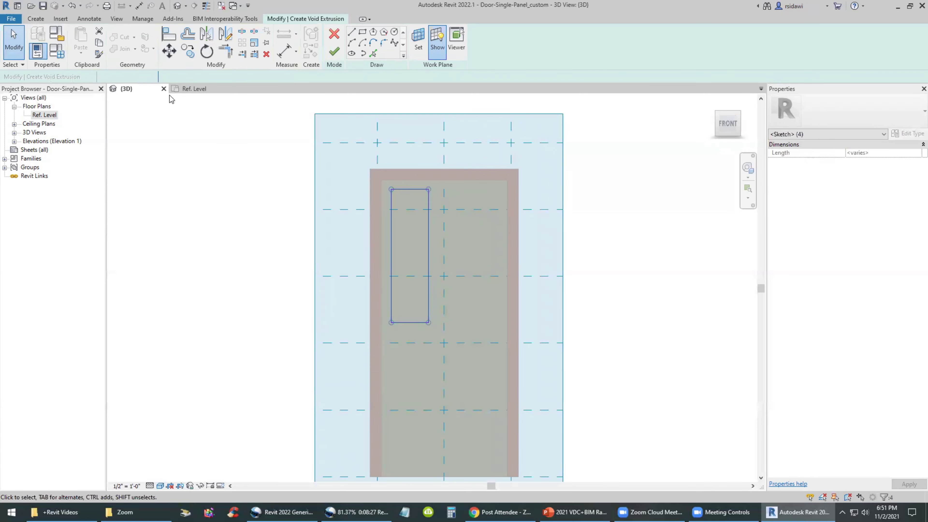
{"action": "left_click", "coordinate": [390, 168]}
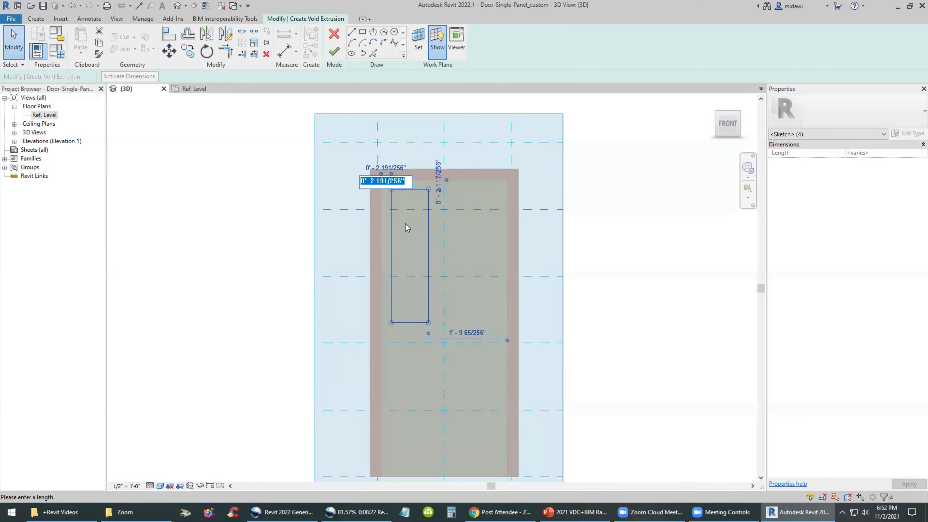
{"action": "type", "text": "3"}
{"action": "key", "text": "BackSpace"}
{"action": "type", "text": "4\""}
{"action": "key", "text": "Tab"}
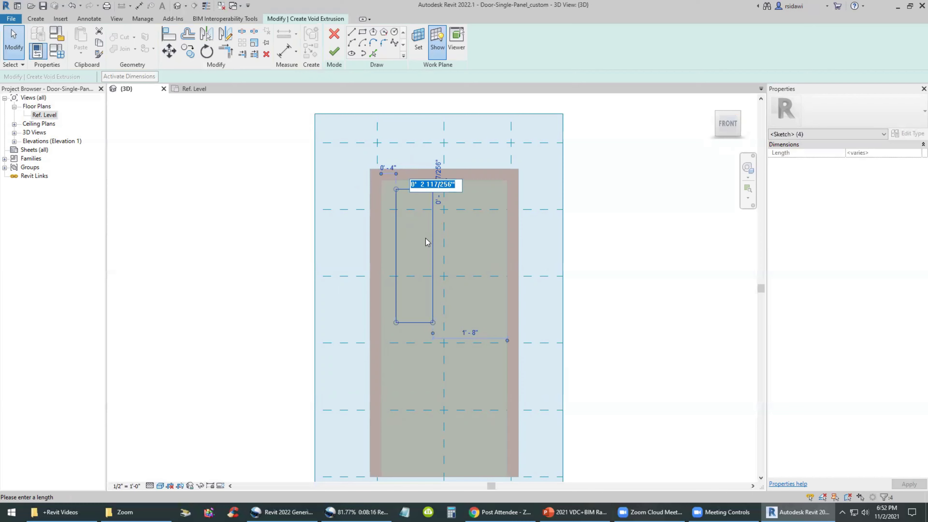
{"action": "type", "text": "4"}
{"action": "key", "text": "Return"}
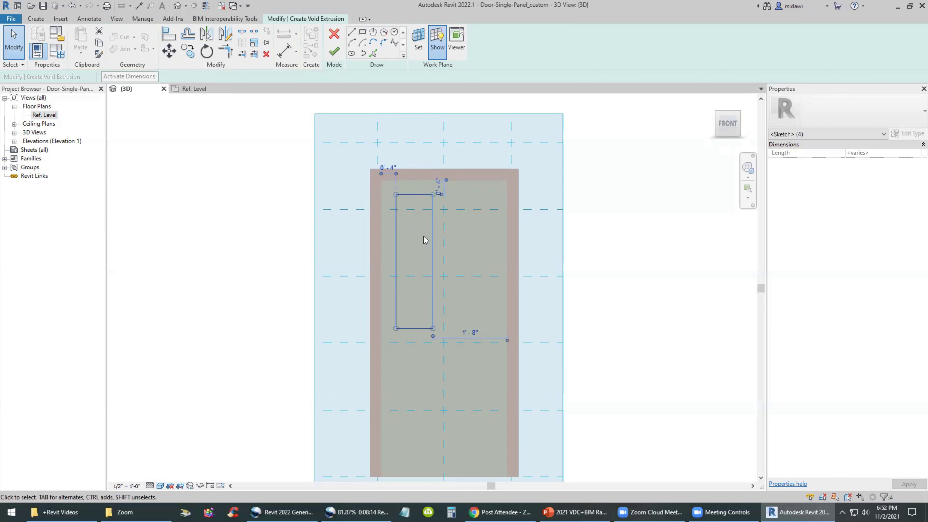
{"action": "left_click", "coordinate": [259, 232]}
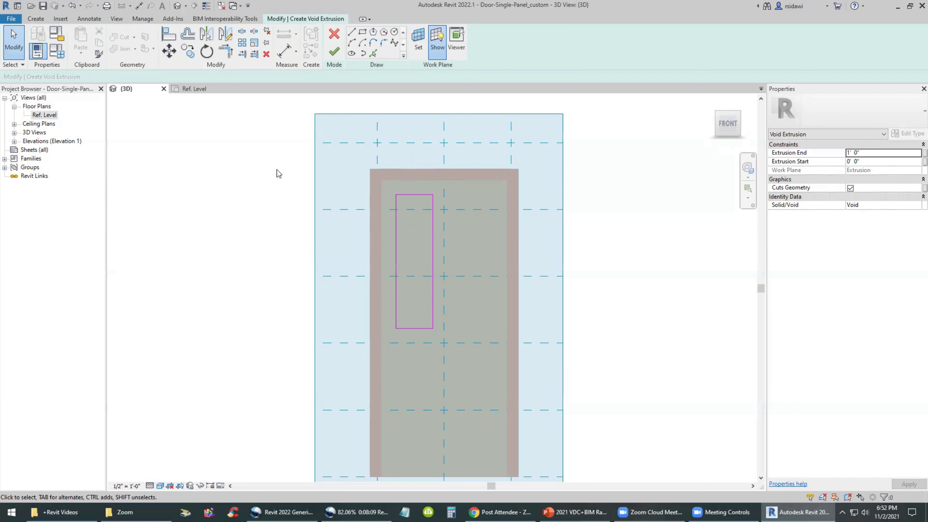
Finish the vision-panel void sketch and orbit to view it from the side.
{"action": "mouse_move", "coordinate": [728, 123]}
{"action": "left_click", "coordinate": [712, 102]}
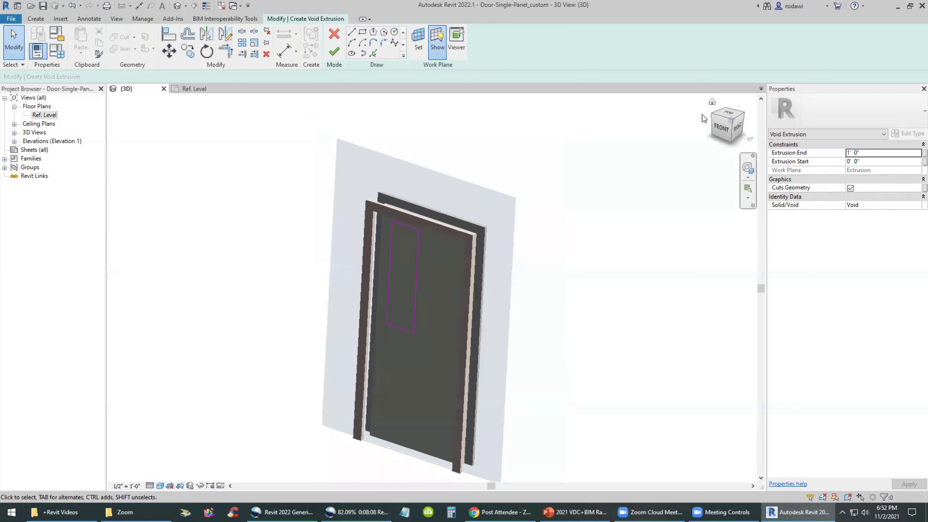
{"action": "left_click", "coordinate": [334, 51]}
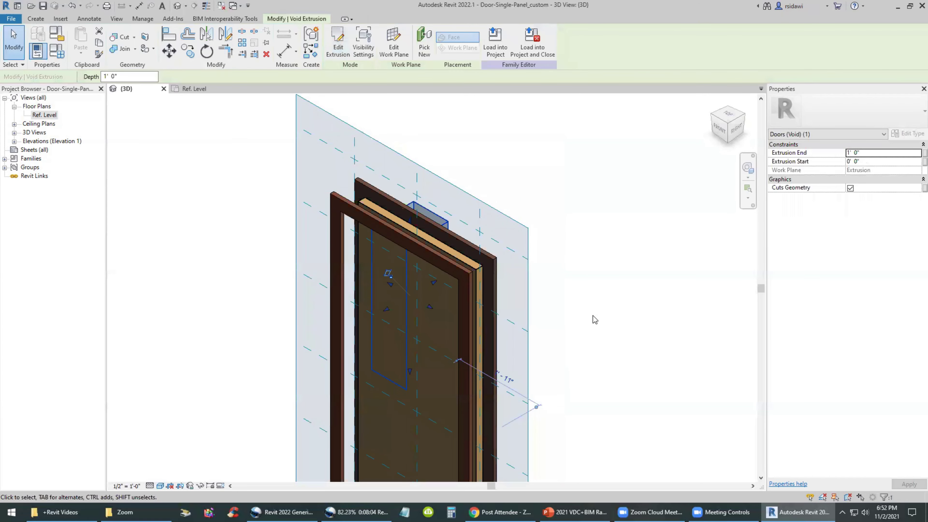
{"action": "mouse_move", "coordinate": [600, 322]}
{"action": "middle_mouse_down", "text": "shift"}
{"action": "mouse_move", "coordinate": [514, 274]}
{"action": "mouse_move", "coordinate": [628, 292]}
{"action": "mouse_move", "coordinate": [658, 286]}
{"action": "mouse_move", "coordinate": [480, 284]}
{"action": "mouse_move", "coordinate": [562, 280]}
{"action": "mouse_move", "coordinate": [648, 303]}
{"action": "mouse_move", "coordinate": [646, 325]}
{"action": "mouse_move", "coordinate": [526, 325]}
{"action": "middle_mouse_up", "text": "shift"}
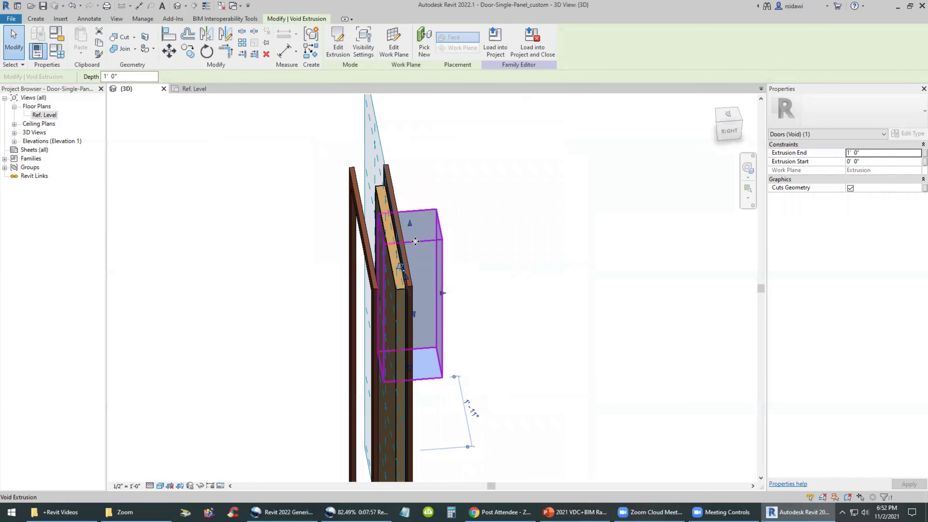
Change the void's Extrusion End from 1' 0" to 6".
{"action": "left_click", "coordinate": [889, 154]}
{"action": "type", "text": "6"}
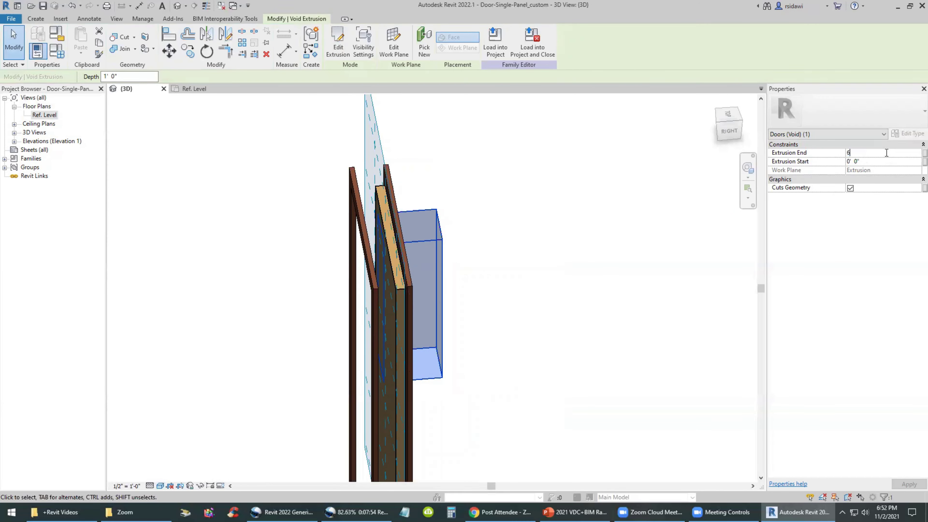
{"action": "key", "text": "Return"}
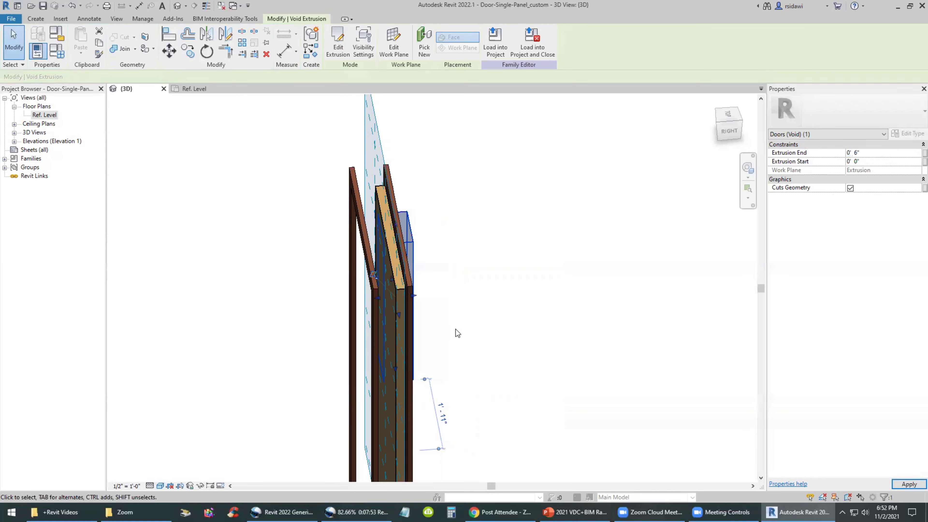
{"action": "mouse_move", "coordinate": [457, 333]}
{"action": "middle_mouse_down", "text": "shift"}
{"action": "mouse_move", "coordinate": [583, 341]}
{"action": "mouse_move", "coordinate": [593, 327]}
{"action": "mouse_move", "coordinate": [571, 200]}
{"action": "mouse_move", "coordinate": [597, 325]}
{"action": "mouse_move", "coordinate": [566, 338]}
{"action": "middle_mouse_up", "text": "shift"}
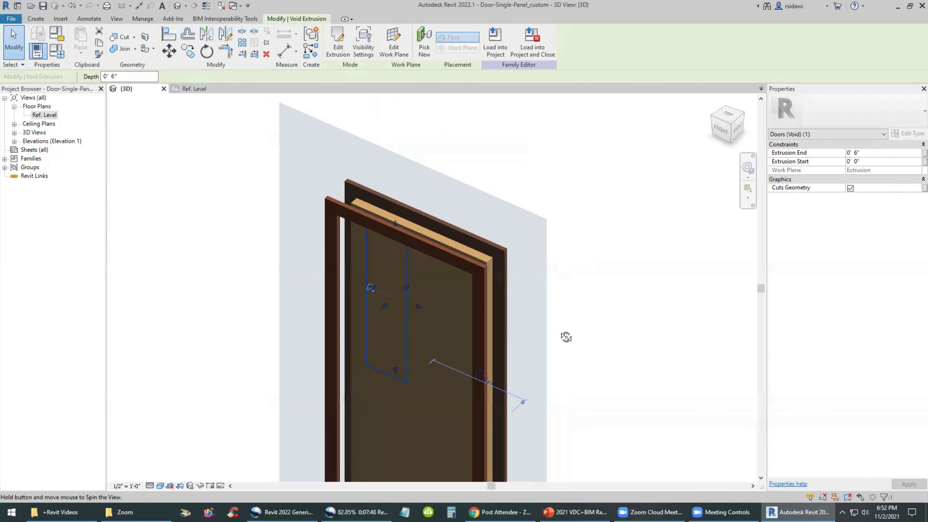
Cut the vision-panel void out of the door's Panel extrusion, leaving a rectangular opening.
{"action": "left_click", "coordinate": [119, 38]}
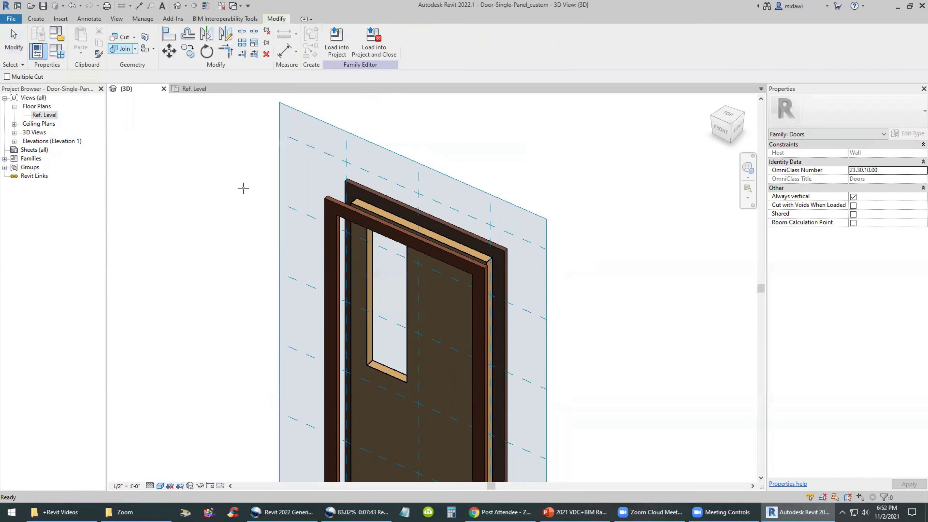
{"action": "left_click", "coordinate": [365, 209]}
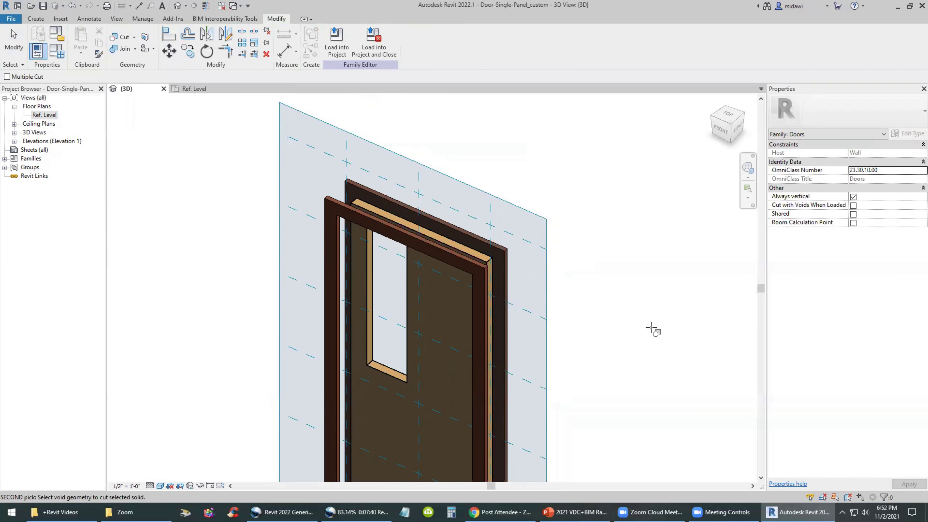
{"action": "mouse_move", "coordinate": [593, 335]}
{"action": "middle_mouse_down", "text": "shift"}
{"action": "mouse_move", "coordinate": [468, 336]}
{"action": "mouse_move", "coordinate": [621, 333]}
{"action": "mouse_move", "coordinate": [669, 315]}
{"action": "middle_mouse_up", "text": "shift"}
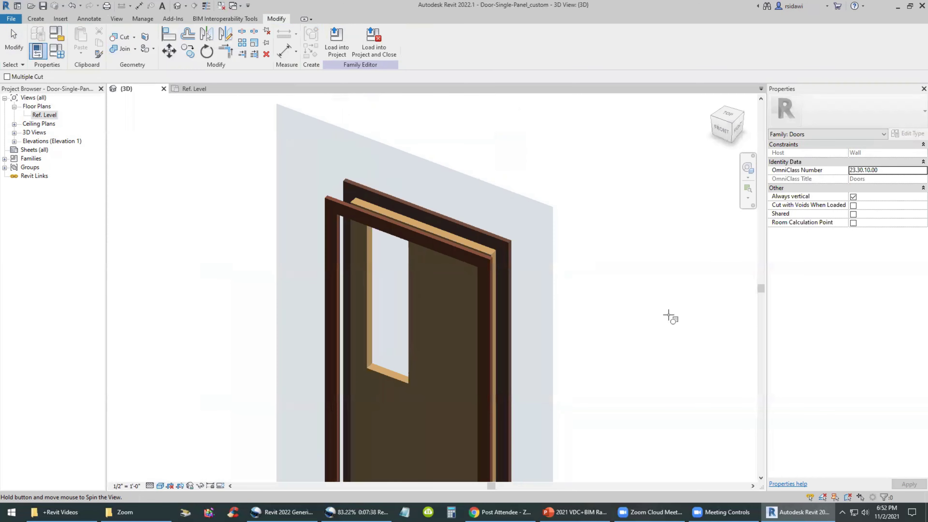
{"action": "left_click", "coordinate": [14, 44]}
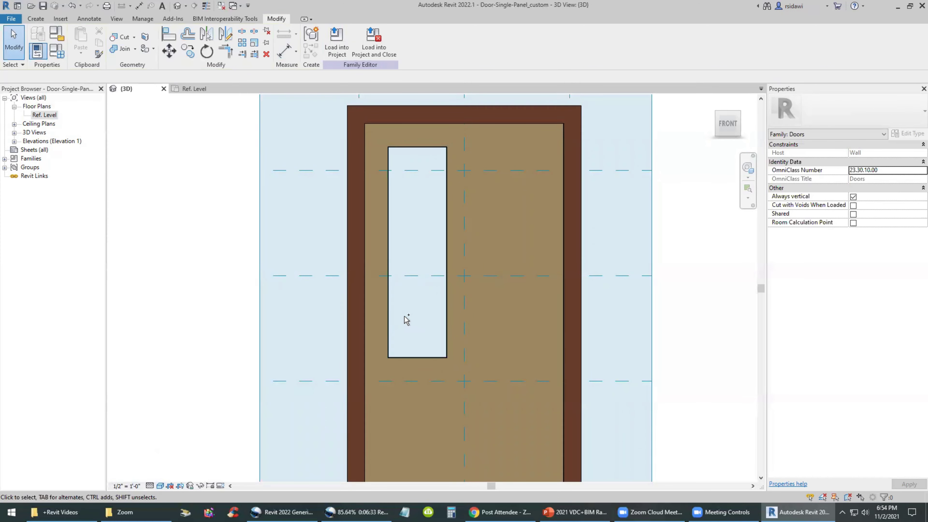
{"action": "scroll", "coordinate": [373, 311], "scroll_direction": "down", "scroll_amount": 4}
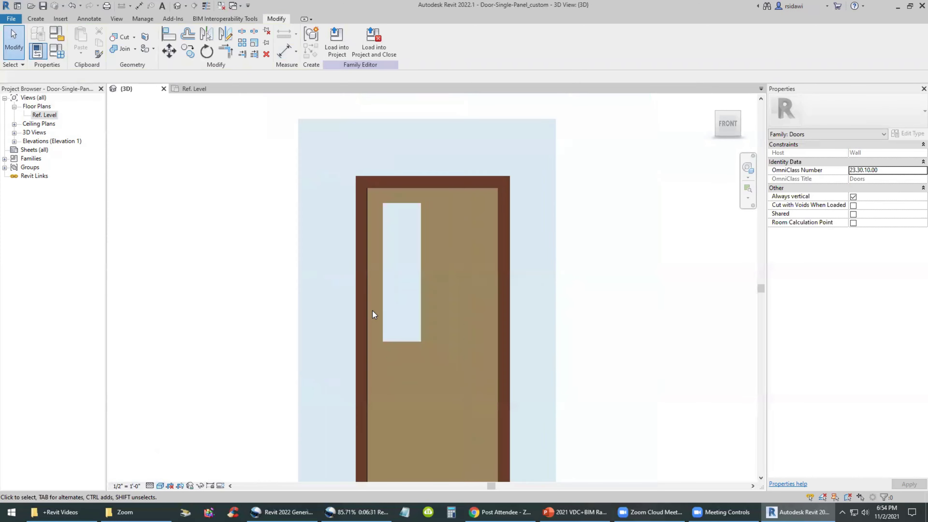
{"action": "scroll", "coordinate": [372, 311], "scroll_direction": "down", "scroll_amount": 2}
{"action": "middle_click_drag", "start_coordinate": [399, 319], "coordinate": [326, 434], "text": "shift"}
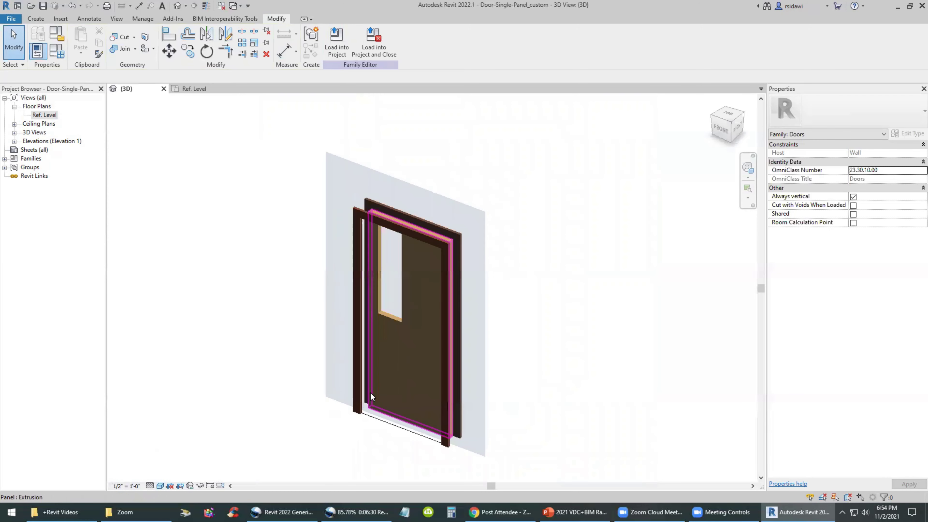
{"action": "scroll", "coordinate": [370, 392], "scroll_direction": "up", "scroll_amount": 3}
{"action": "mouse_move", "coordinate": [290, 409]}
{"action": "middle_mouse_down", "text": "shift"}
{"action": "mouse_move", "coordinate": [263, 413]}
{"action": "mouse_move", "coordinate": [263, 363]}
{"action": "middle_mouse_up", "text": "shift"}
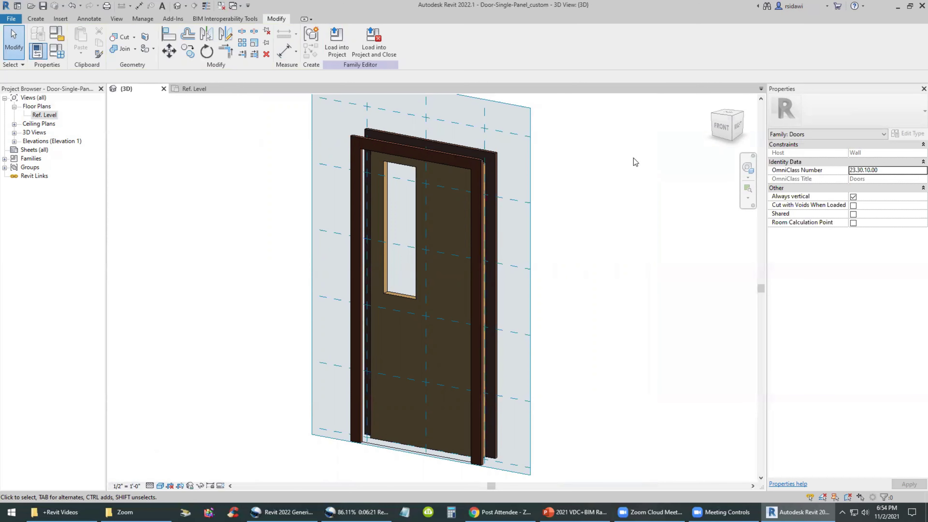
{"action": "left_click", "coordinate": [722, 130]}
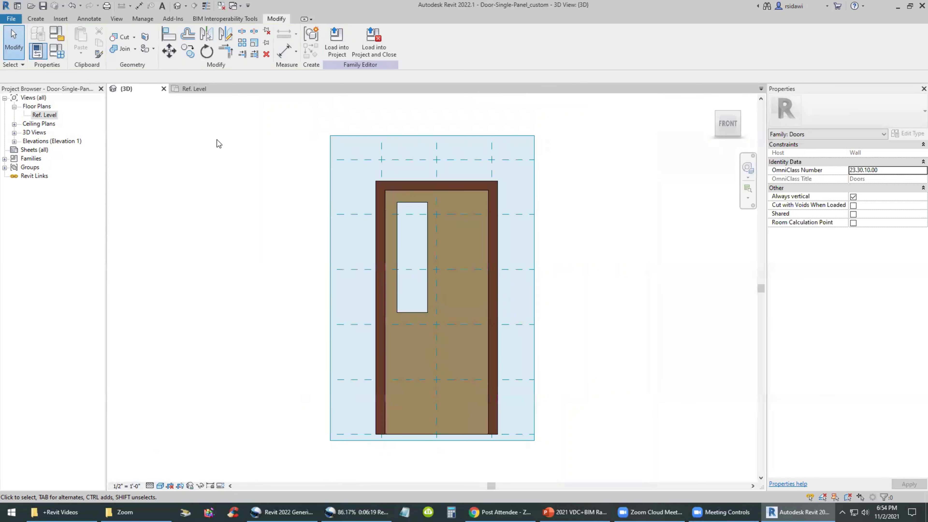
Start a solid extrusion sketched from the opening's four picked edges.
{"action": "left_click", "coordinate": [36, 18]}
{"action": "left_click", "coordinate": [82, 38]}
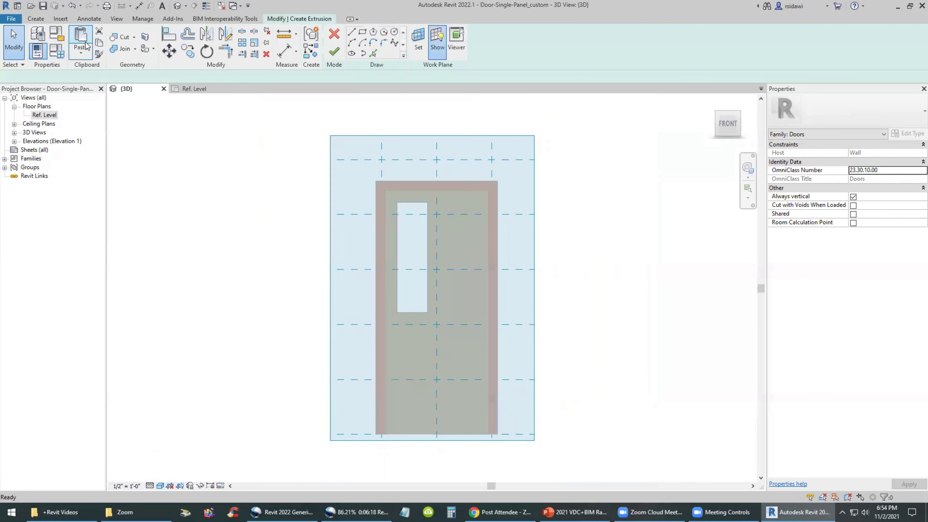
{"action": "left_click", "coordinate": [362, 32]}
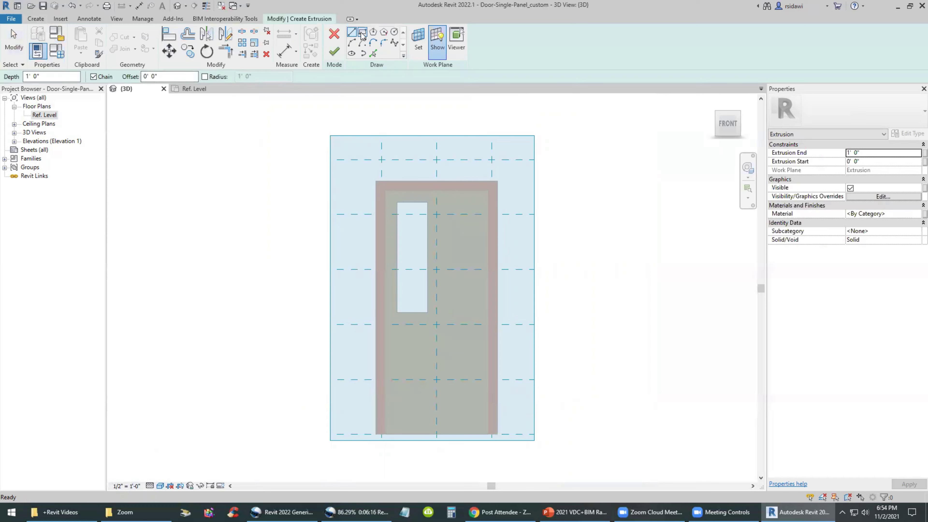
{"action": "left_click", "coordinate": [373, 54]}
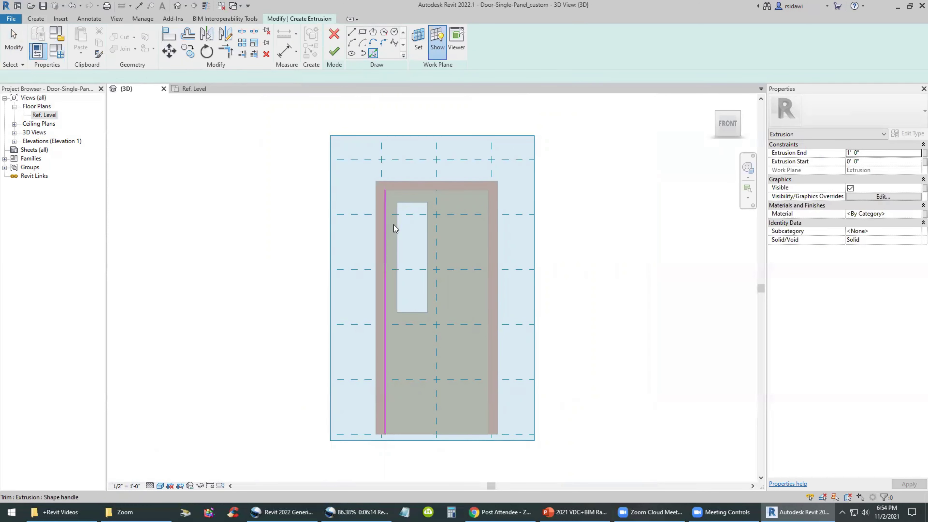
{"action": "left_click", "coordinate": [397, 225]}
{"action": "left_click", "coordinate": [412, 202]}
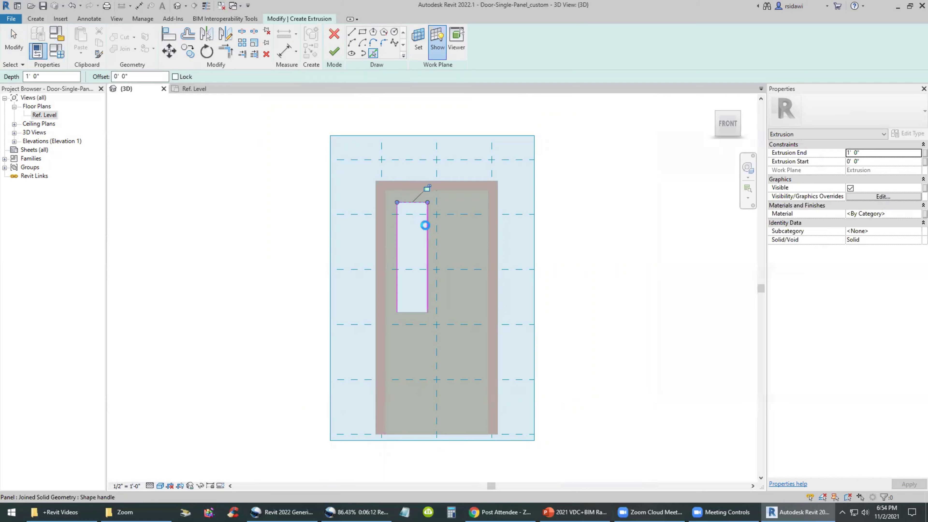
{"action": "left_click", "coordinate": [427, 249]}
{"action": "left_click", "coordinate": [412, 312]}
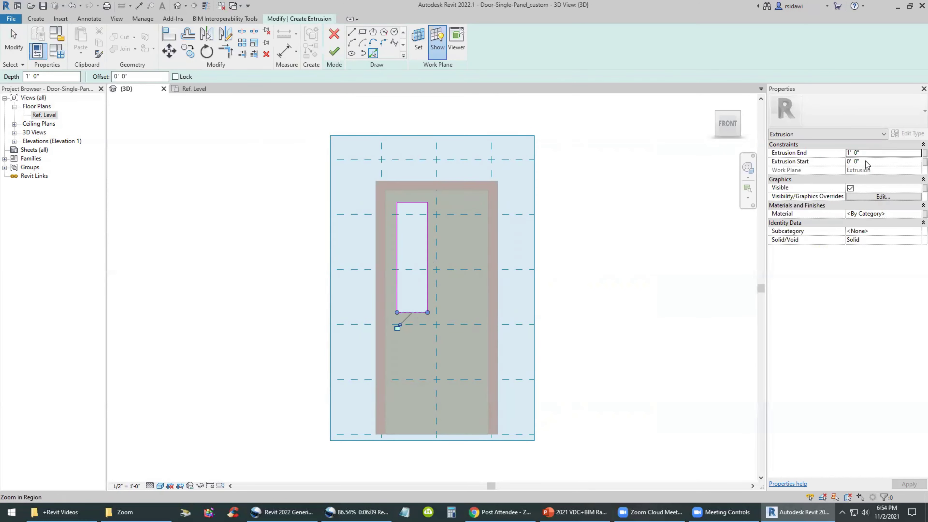
Set the extrusion end depth to 1/2" and its material to Glass.
{"action": "left_click", "coordinate": [870, 153]}
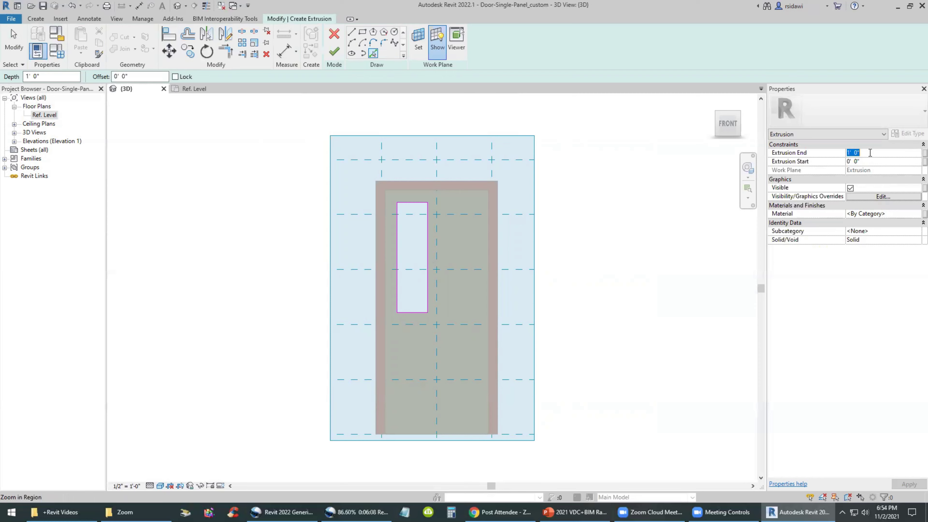
{"action": "type", "text": "1/"}
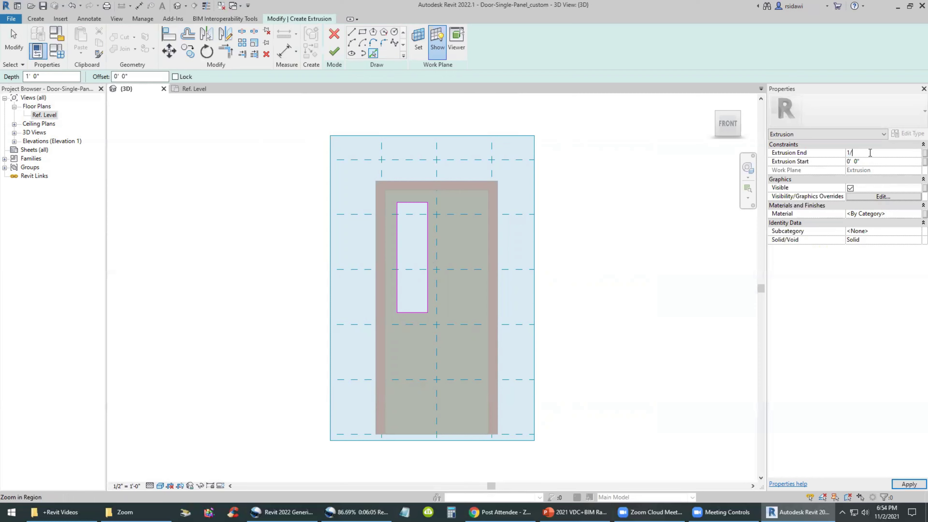
{"action": "type", "text": "2"}
{"action": "key", "text": "Return"}
{"action": "left_click", "coordinate": [913, 213]}
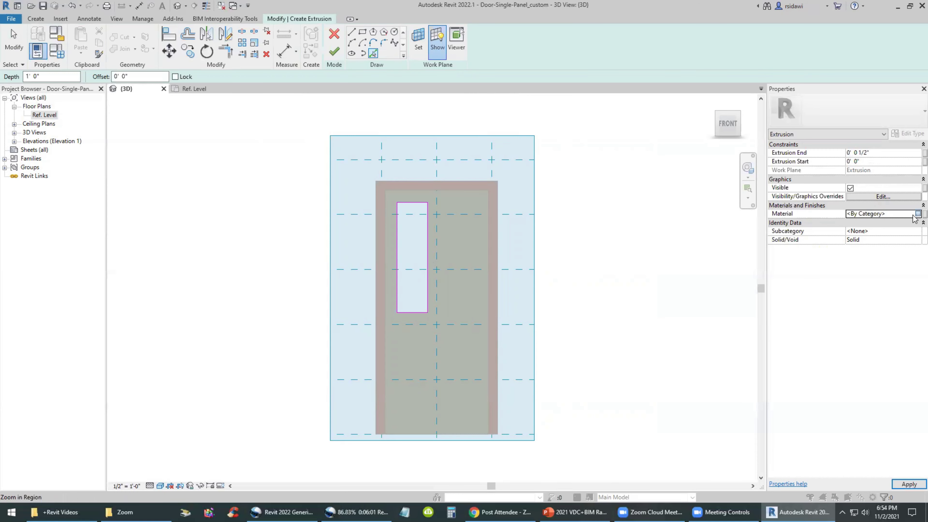
{"action": "left_click", "coordinate": [918, 214]}
{"action": "type", "text": "gla"}
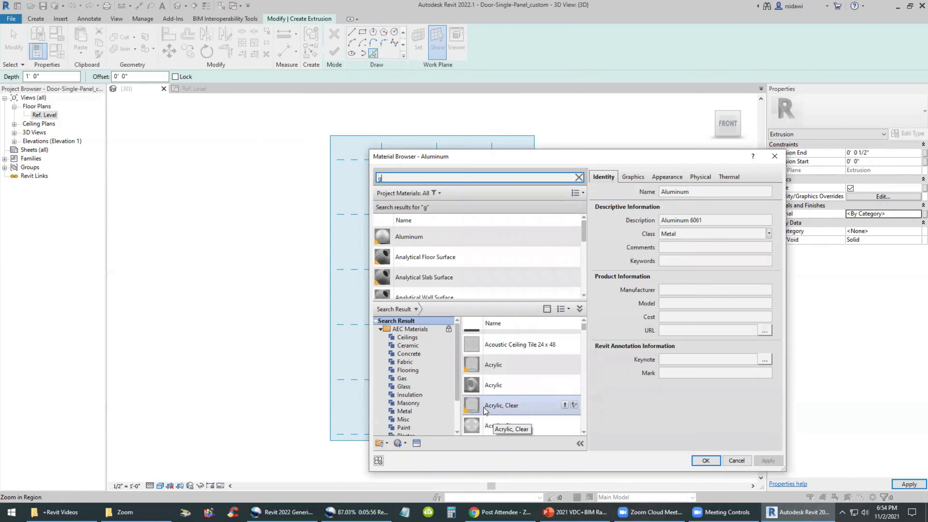
{"action": "type", "text": "ss"}
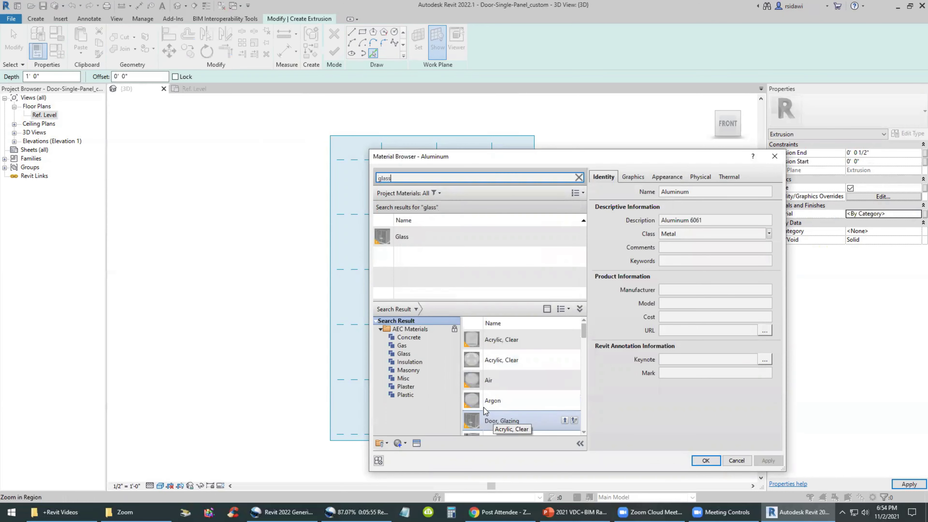
{"action": "left_click", "coordinate": [415, 238]}
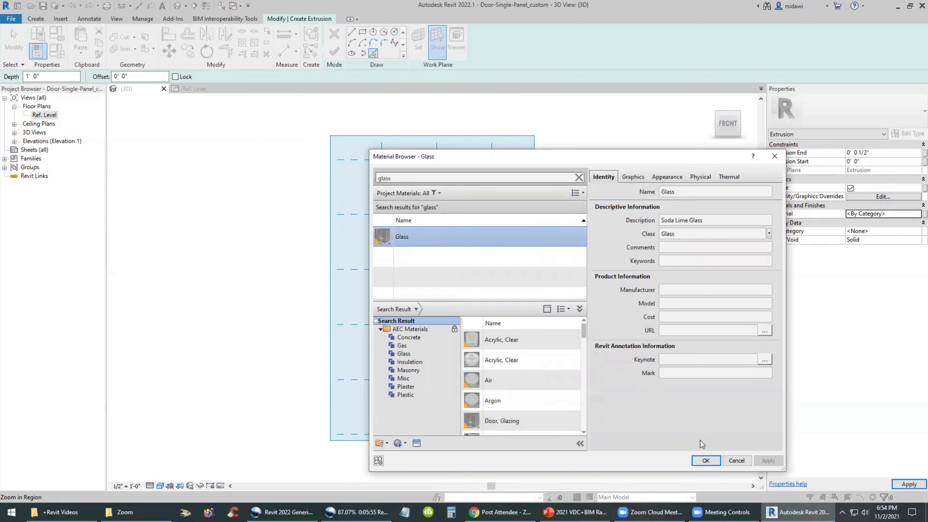
{"action": "left_click", "coordinate": [704, 461]}
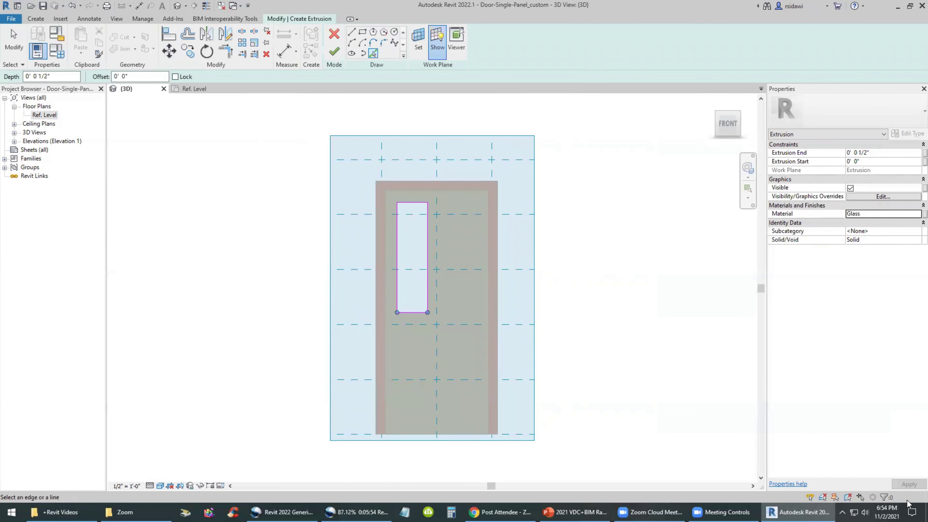
Finish the glass extrusion and Tab-select the glass pane in wireframe view.
{"action": "left_click", "coordinate": [160, 486]}
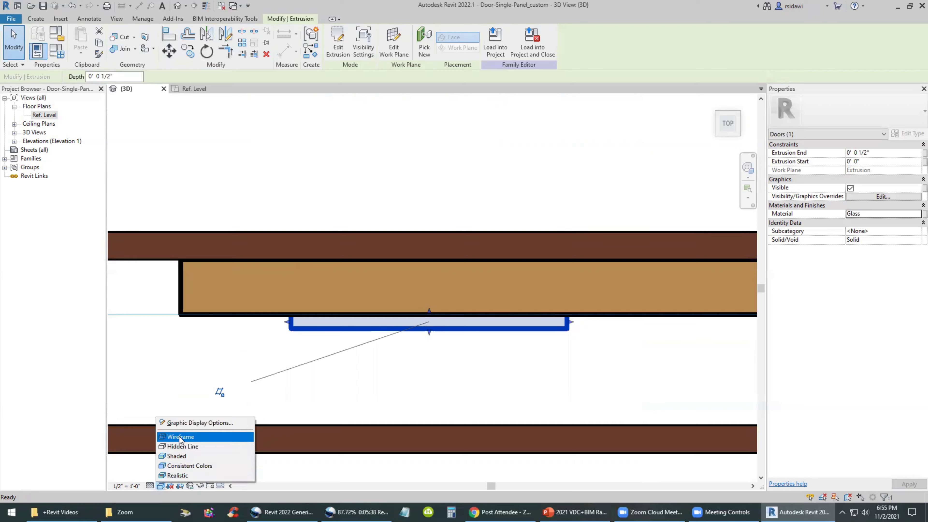
{"action": "left_click", "coordinate": [180, 437]}
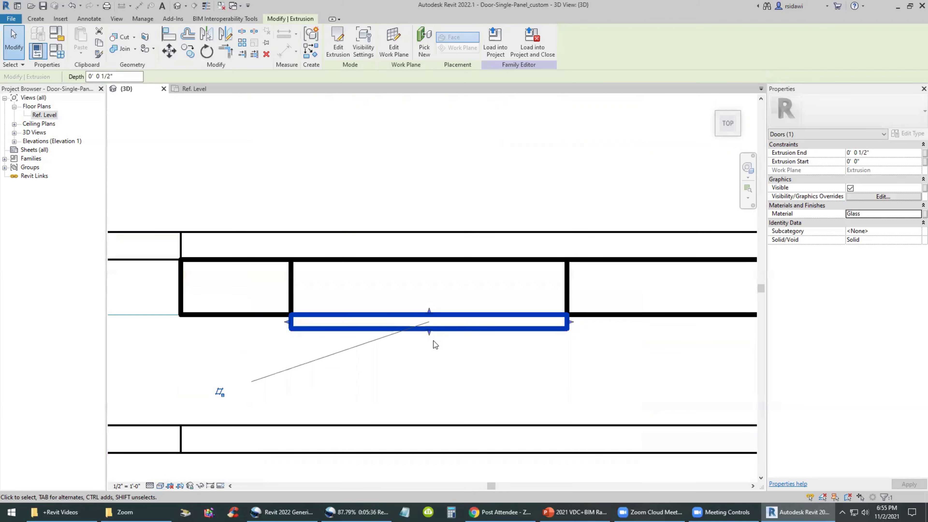
{"action": "scroll", "coordinate": [434, 341], "scroll_direction": "up", "scroll_amount": 2}
{"action": "left_click", "coordinate": [371, 349]}
{"action": "key", "text": "Tab"}
{"action": "left_click", "coordinate": [371, 349]}
Drag the glass pane's depth handles so it sits within the door's thickness.
{"action": "left_click_drag", "start_coordinate": [357, 326], "coordinate": [359, 276]}
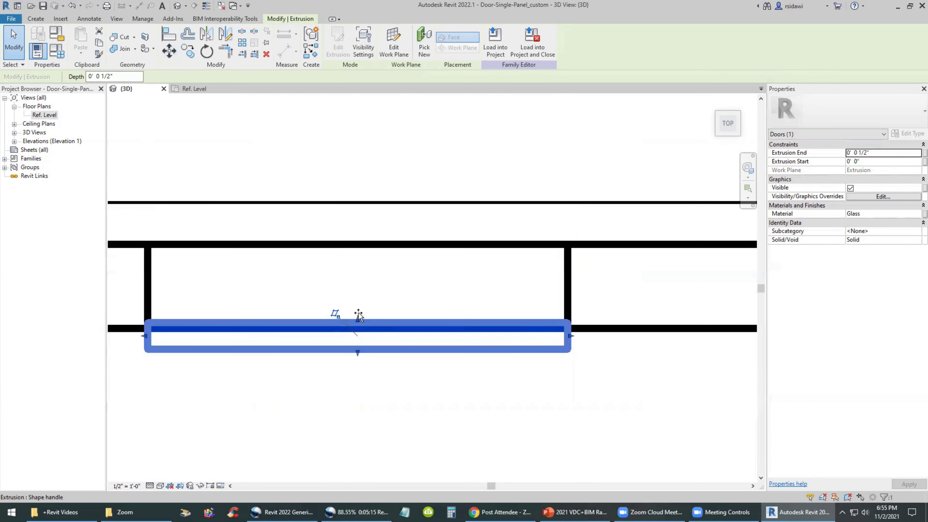
{"action": "left_click", "coordinate": [356, 354]}
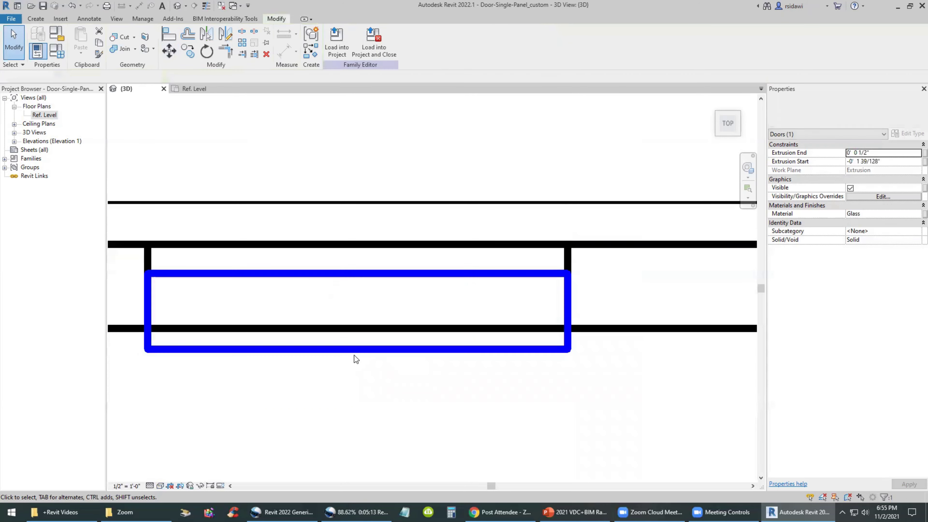
{"action": "left_click", "coordinate": [359, 350]}
{"action": "left_click_drag", "start_coordinate": [357, 273], "coordinate": [358, 297]}
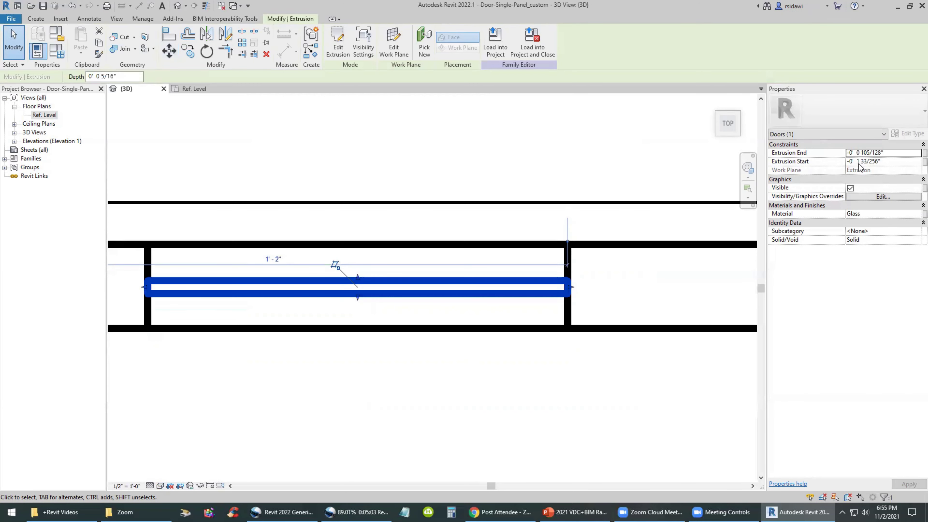
{"action": "left_click", "coordinate": [408, 403]}
Orbit to an angled view of the door and set the visual style to Shaded.
{"action": "scroll", "coordinate": [414, 391], "scroll_direction": "down", "scroll_amount": 5}
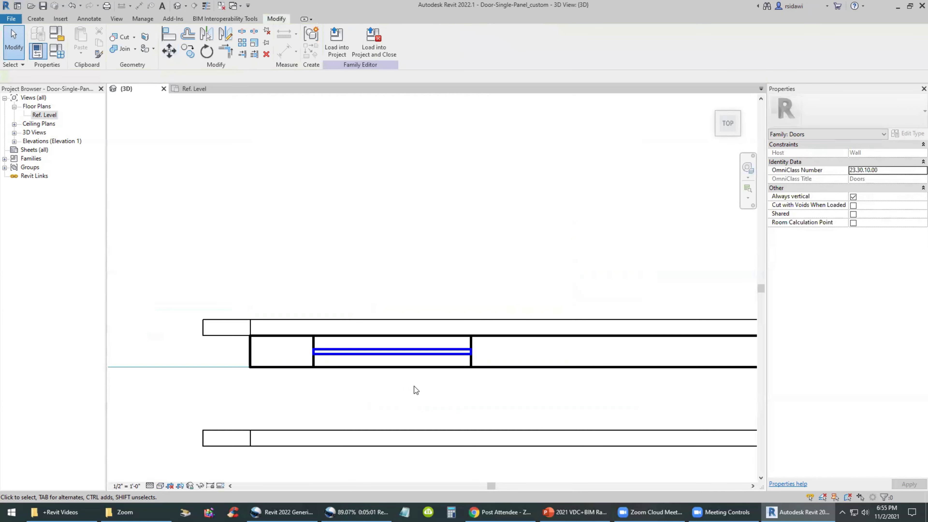
{"action": "middle_click_drag", "start_coordinate": [414, 386], "coordinate": [385, 311], "text": "shift"}
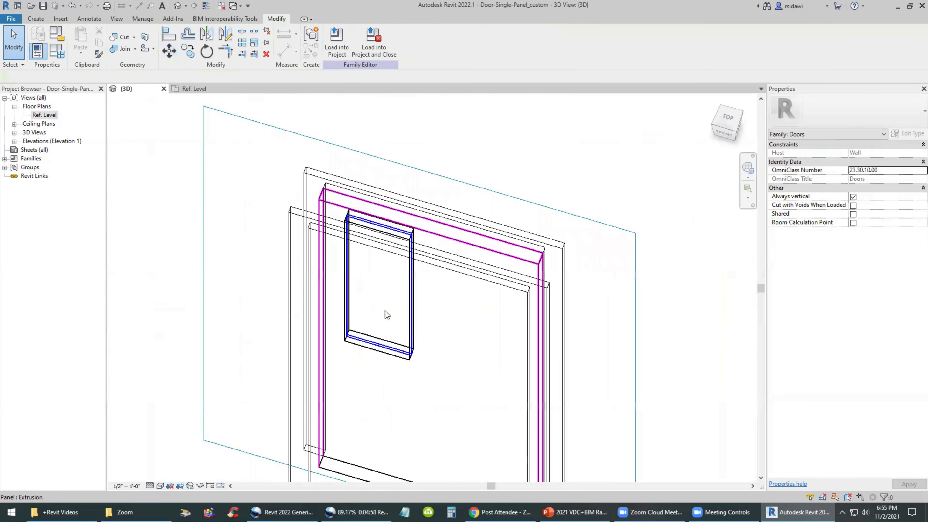
{"action": "middle_click_drag", "start_coordinate": [363, 373], "coordinate": [363, 271], "text": "shift"}
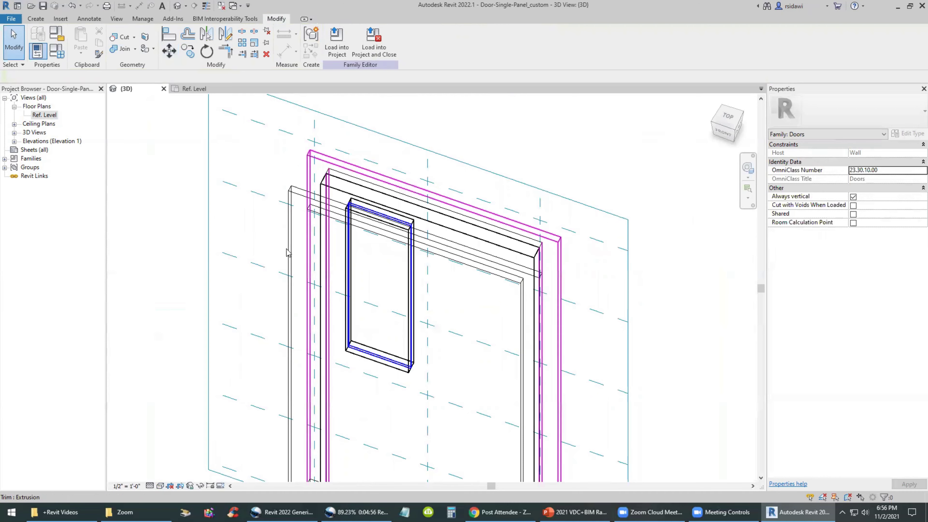
{"action": "left_click", "coordinate": [160, 485]}
{"action": "left_click", "coordinate": [169, 456]}
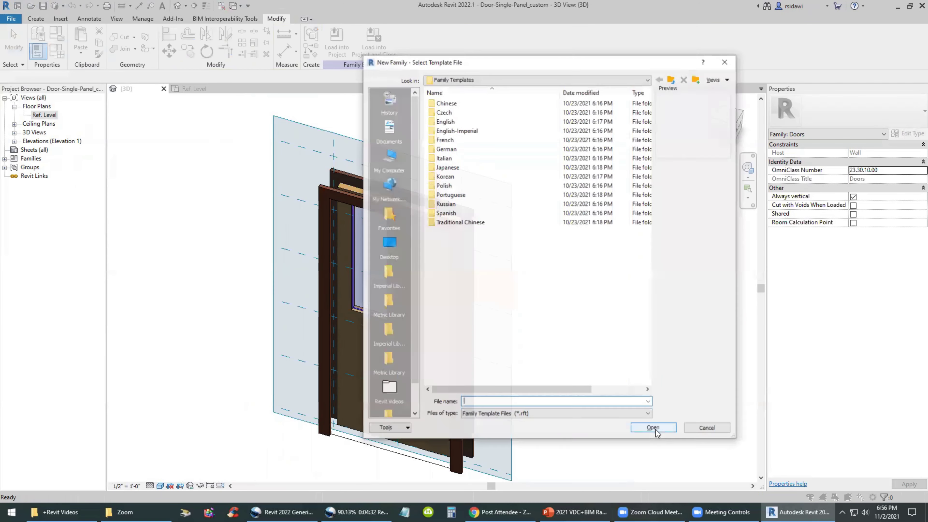
Dismiss the family template picker and create a new project from a project template.
{"action": "left_click", "coordinate": [708, 428]}
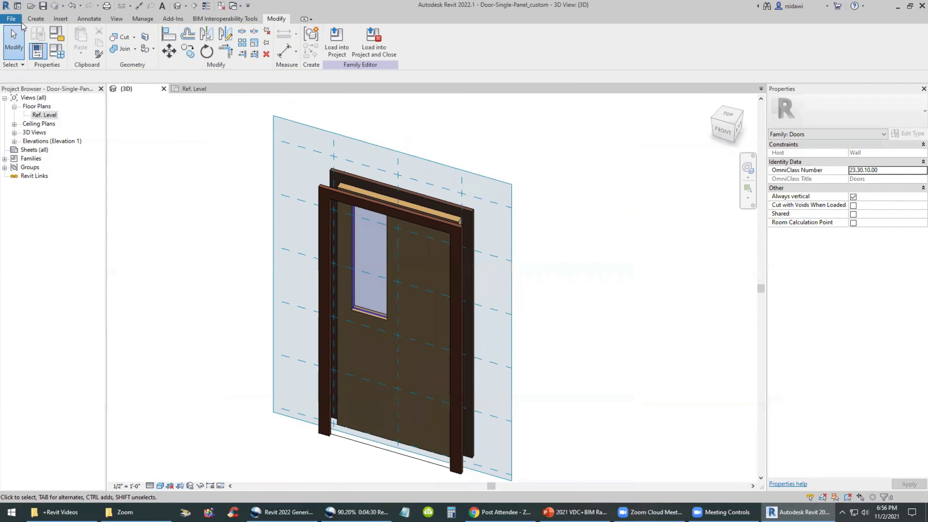
{"action": "left_click", "coordinate": [12, 18]}
{"action": "mouse_move", "coordinate": [33, 55]}
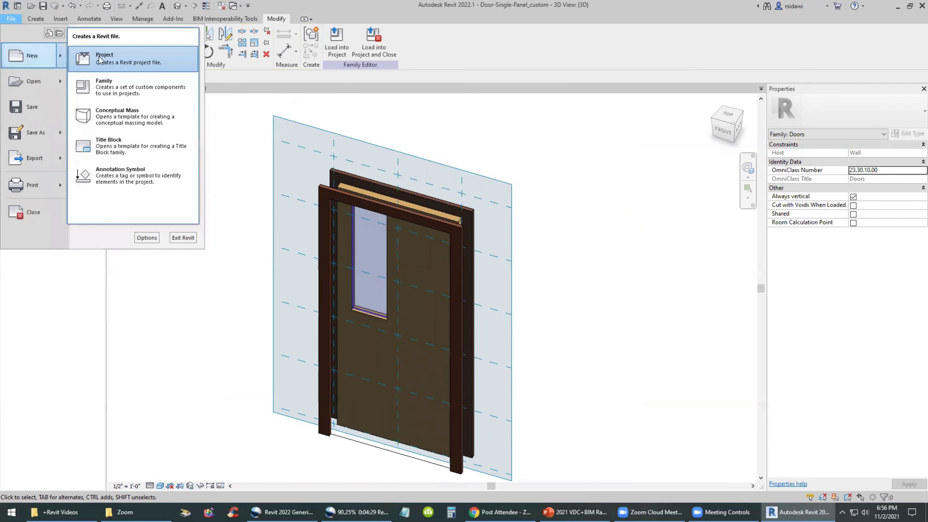
{"action": "left_click", "coordinate": [99, 58]}
{"action": "left_click", "coordinate": [426, 236]}
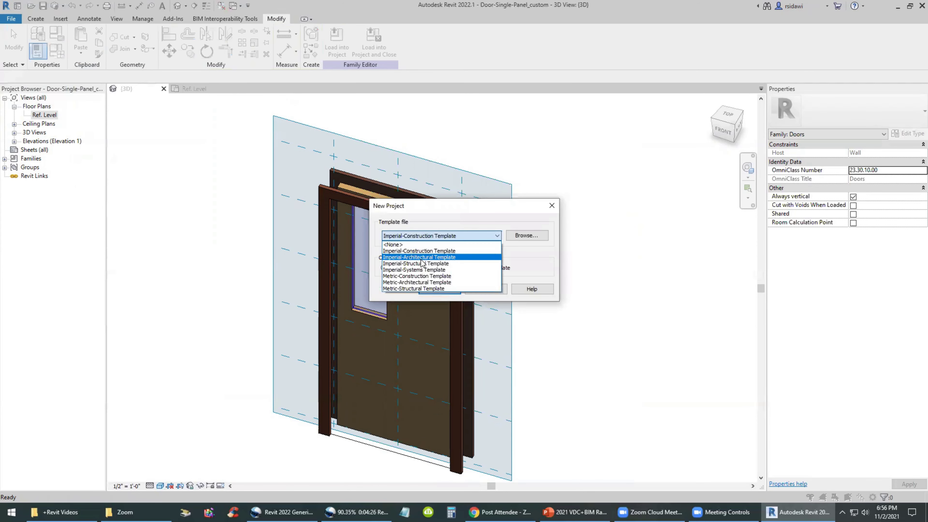
{"action": "left_click", "coordinate": [432, 287]}
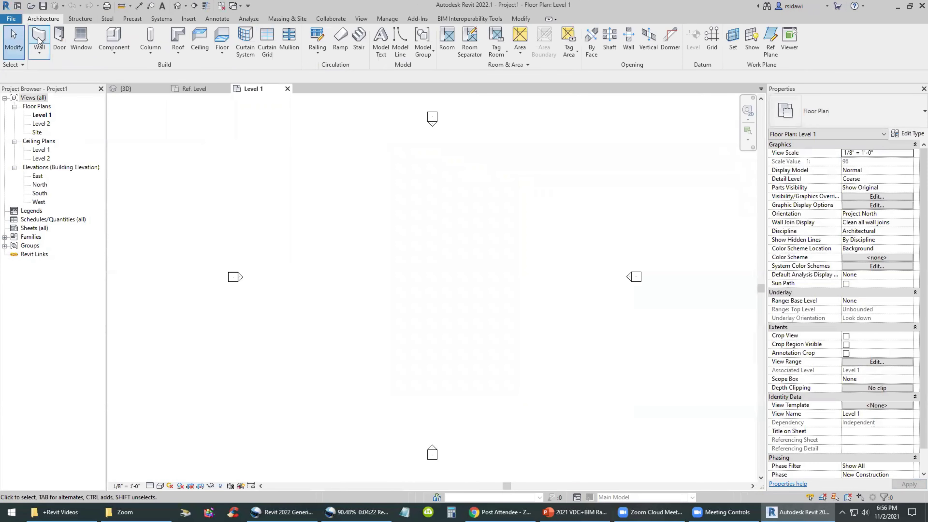
Draw one straight 10' wall on the Level 1 plan.
{"action": "left_click", "coordinate": [39, 40]}
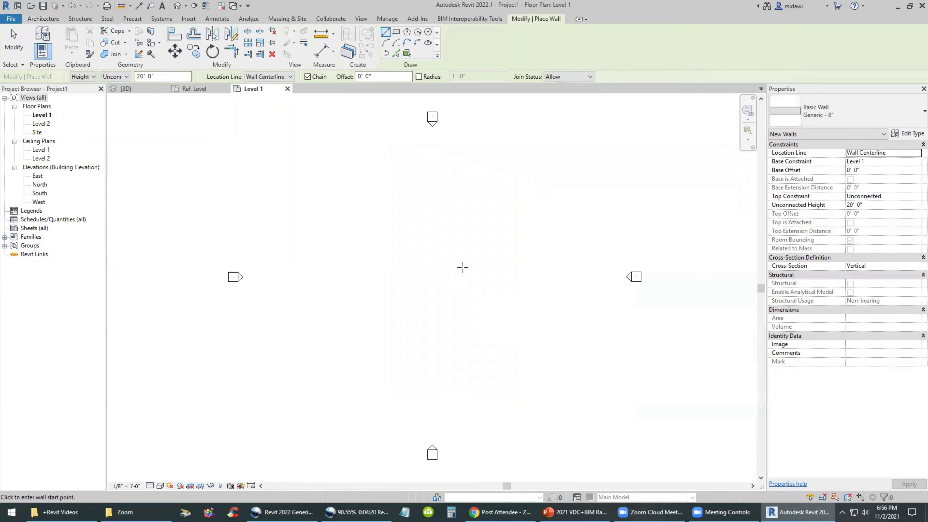
{"action": "left_click", "coordinate": [465, 270]}
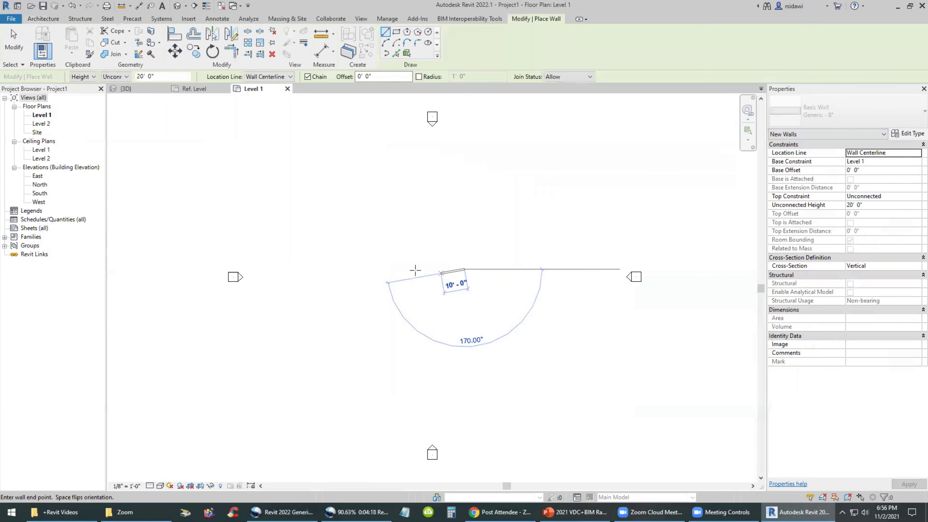
{"action": "left_click", "coordinate": [409, 269]}
{"action": "key", "text": "Escape"}
{"action": "key", "text": "Escape"}
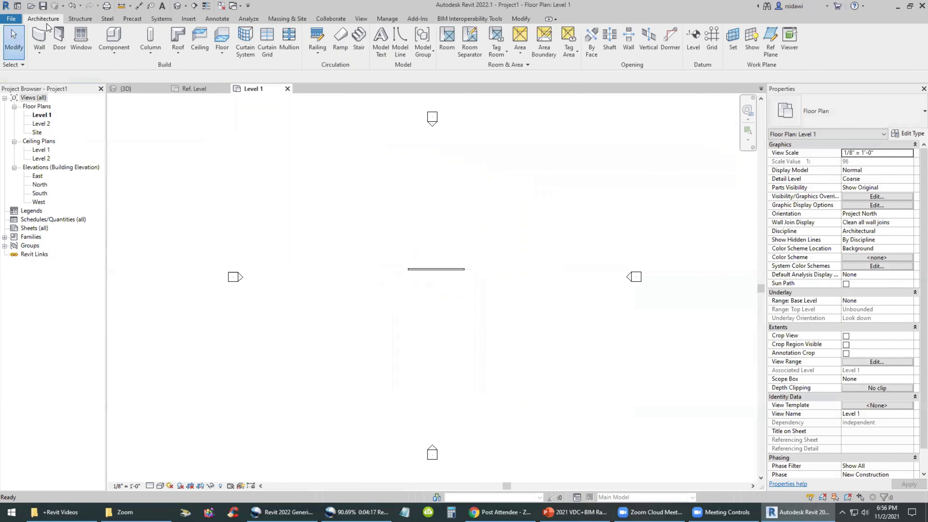
Place a Single-Flush 36" x 84" door in the wall.
{"action": "left_click", "coordinate": [59, 40]}
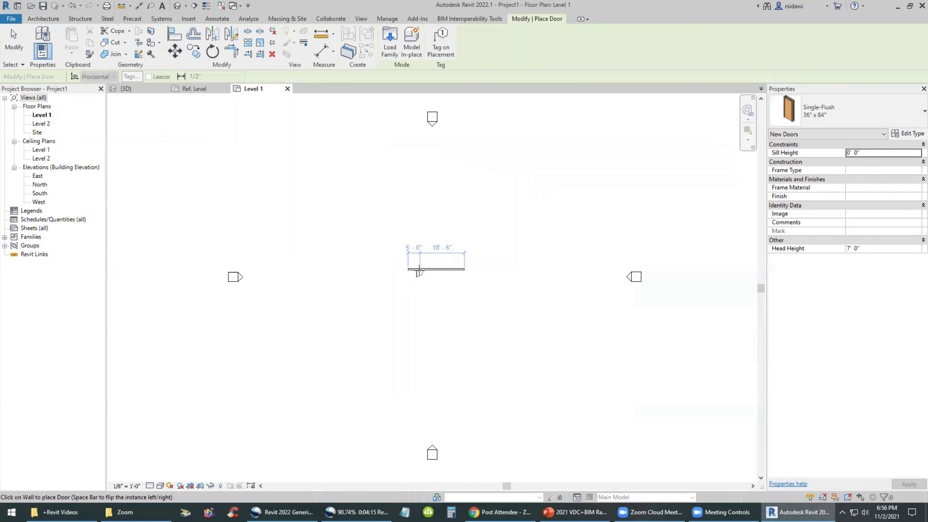
{"action": "left_click", "coordinate": [420, 270]}
{"action": "scroll", "coordinate": [426, 262], "scroll_direction": "up", "scroll_amount": 5}
{"action": "scroll", "coordinate": [433, 240], "scroll_direction": "up", "scroll_amount": 2}
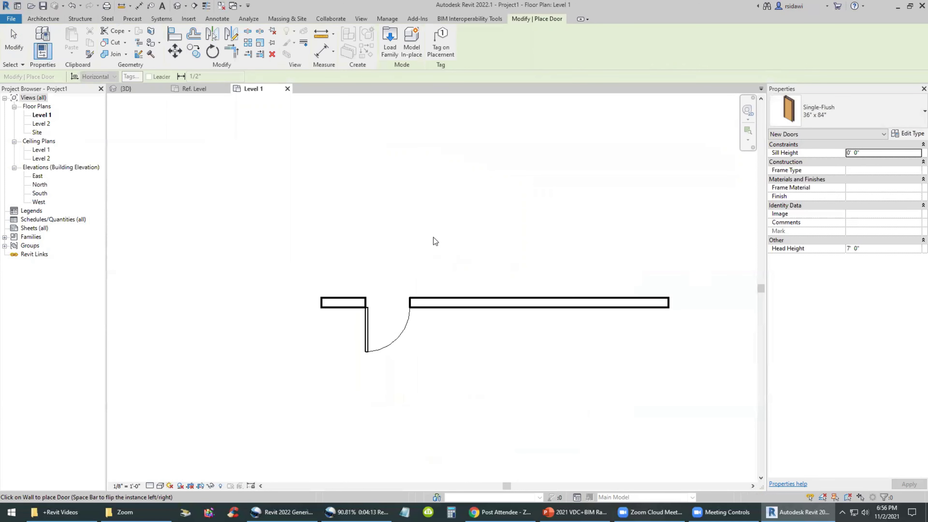
{"action": "key", "text": "Escape"}
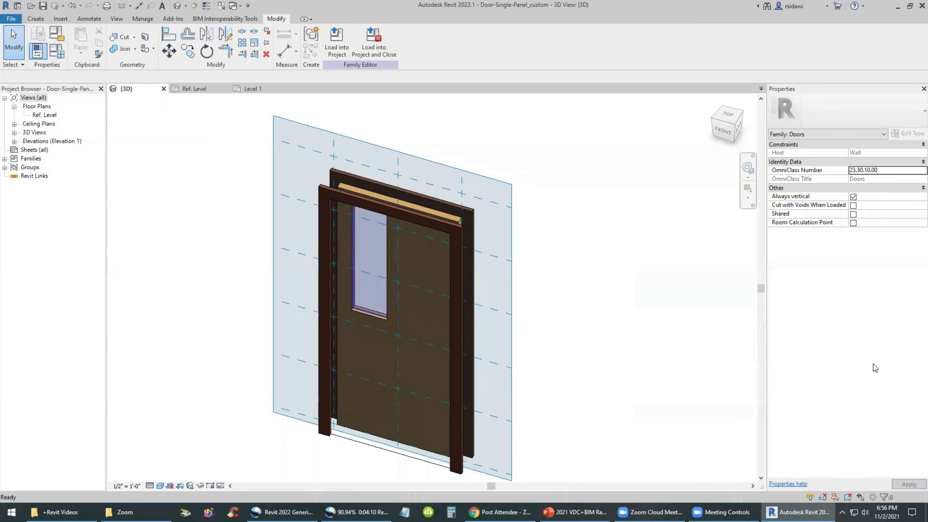
Load the custom 34" x 80" door family and place it in the wall's right part.
{"action": "left_click", "coordinate": [337, 42]}
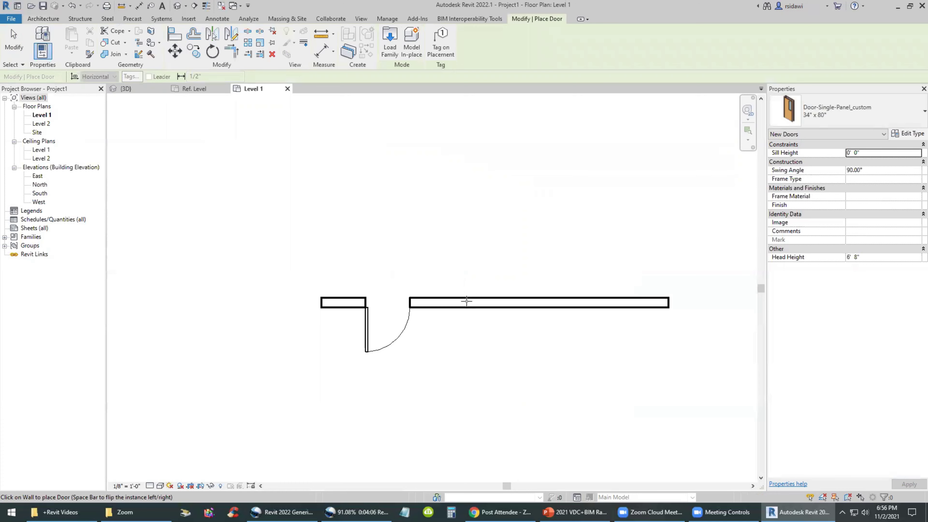
{"action": "left_click", "coordinate": [486, 304]}
{"action": "key", "text": "Escape"}
{"action": "key", "text": "Escape"}
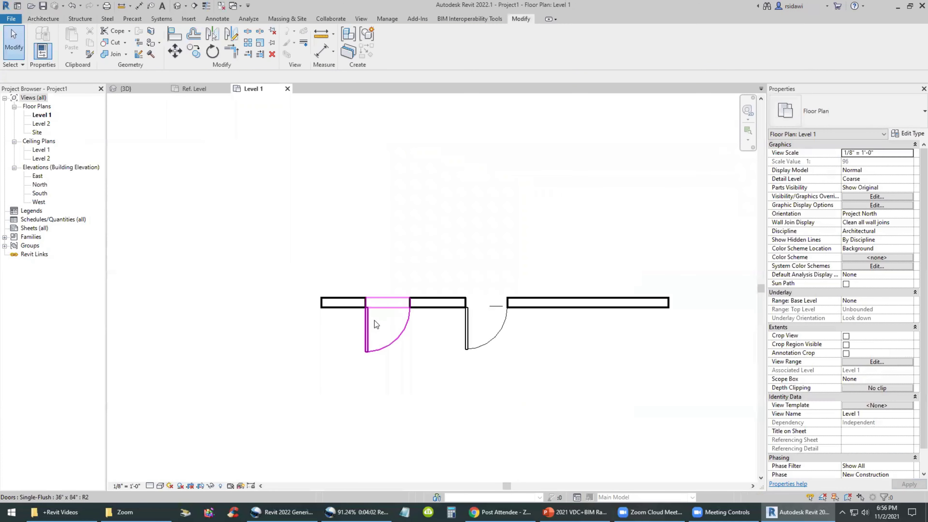
{"action": "scroll", "coordinate": [402, 322], "scroll_direction": "up", "scroll_amount": 2}
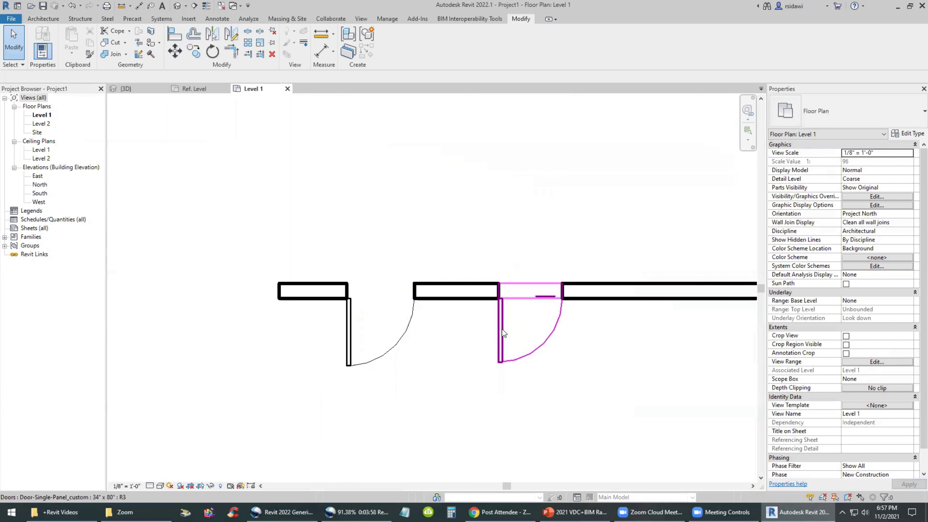
{"action": "scroll", "coordinate": [507, 329], "scroll_direction": "up", "scroll_amount": 1}
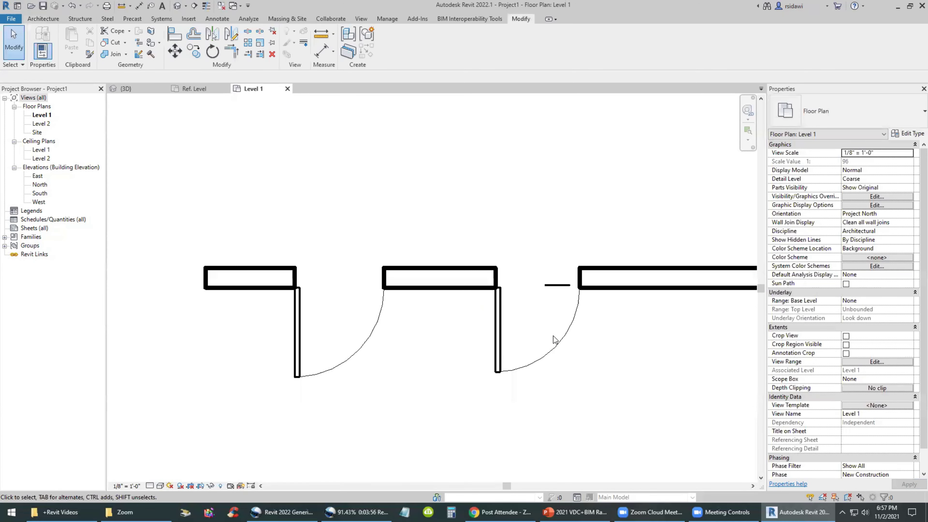
{"action": "scroll", "coordinate": [559, 337], "scroll_direction": "up", "scroll_amount": 1}
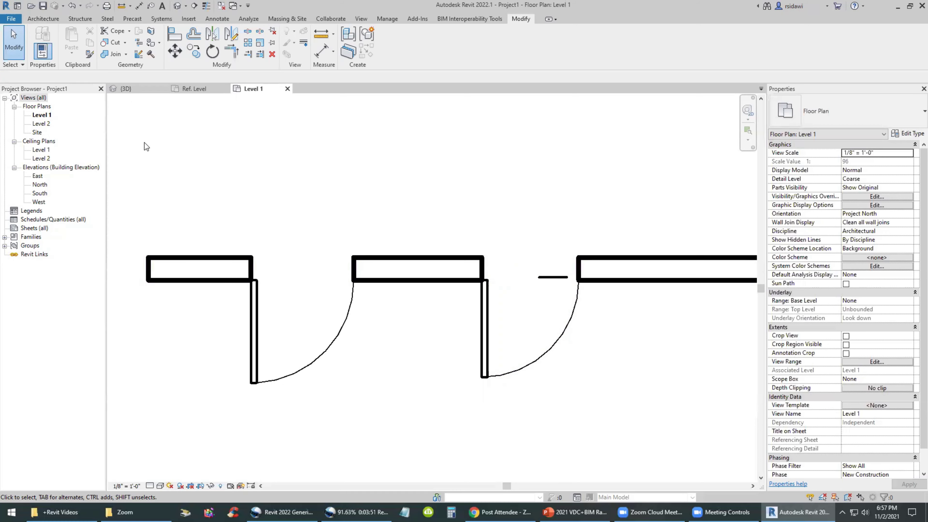
Open the default 3D view, zoom in on the wall, and select the custom 34" x 80" door.
{"action": "left_click", "coordinate": [361, 19]}
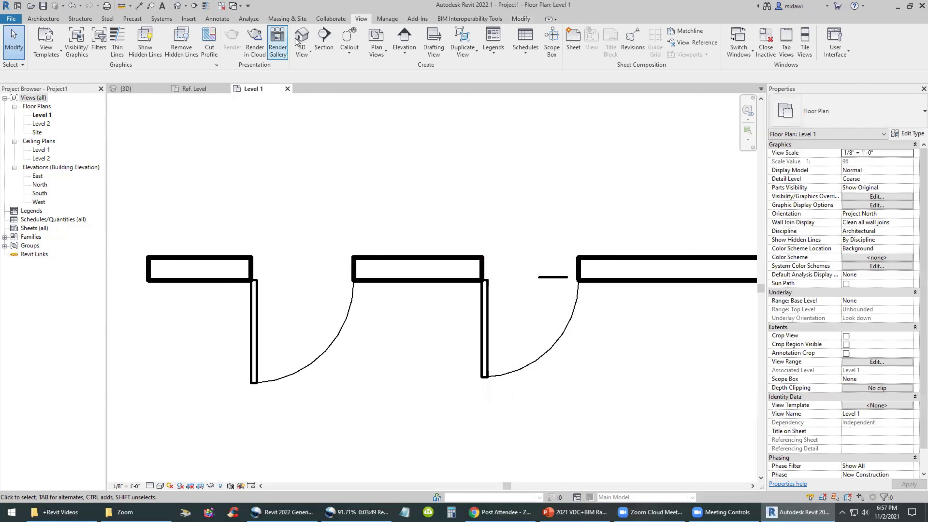
{"action": "left_click", "coordinate": [302, 36]}
{"action": "scroll", "coordinate": [435, 290], "scroll_direction": "up", "scroll_amount": 2}
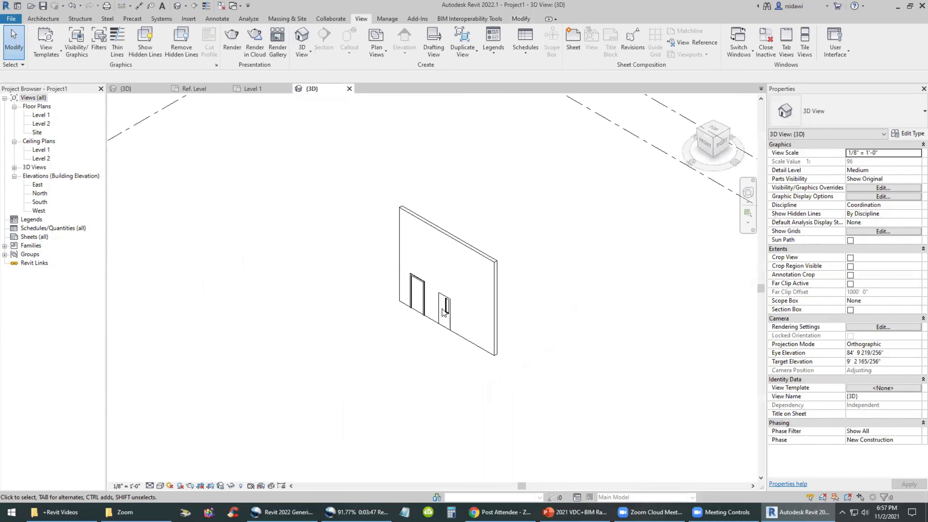
{"action": "scroll", "coordinate": [442, 309], "scroll_direction": "up", "scroll_amount": 2}
{"action": "scroll", "coordinate": [417, 333], "scroll_direction": "up", "scroll_amount": 3}
{"action": "left_click", "coordinate": [418, 376]}
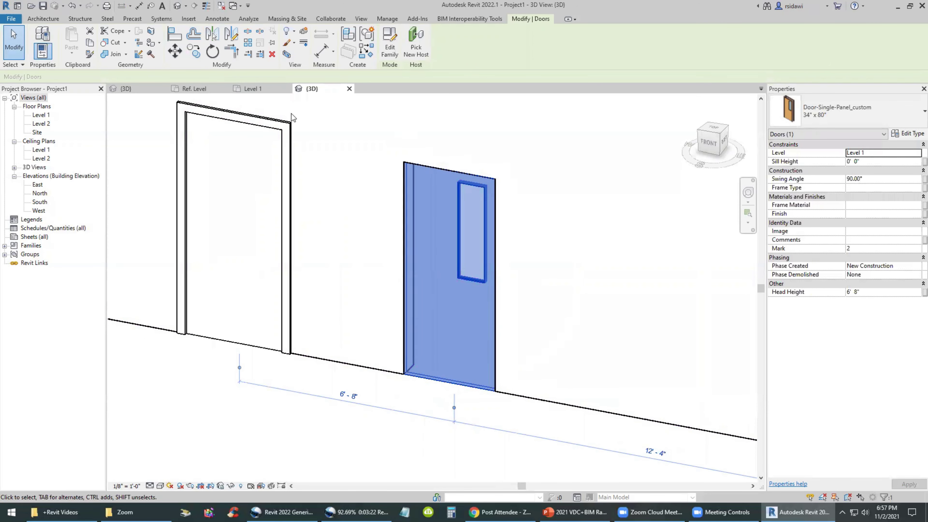
In the door family, set both trim frames' visibility to hide them at Coarse detail level.
{"action": "left_click", "coordinate": [389, 42]}
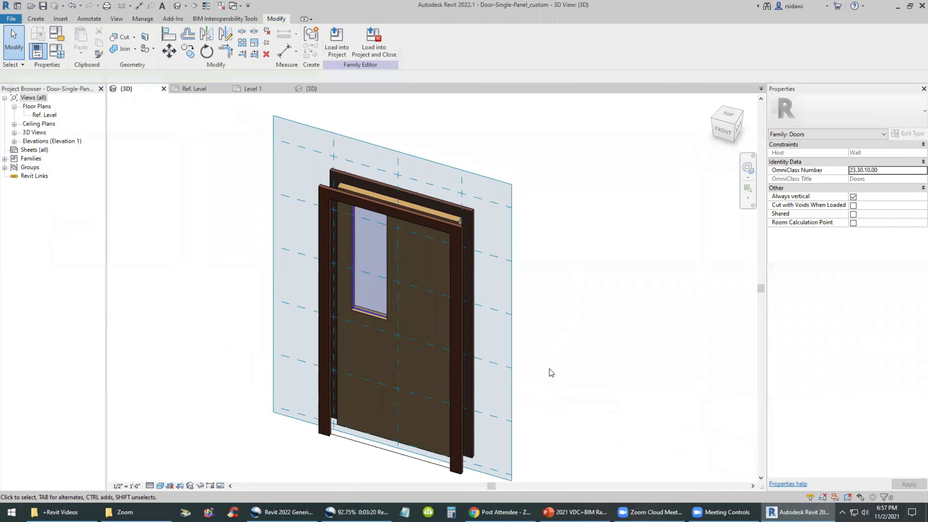
{"action": "left_click", "coordinate": [461, 344]}
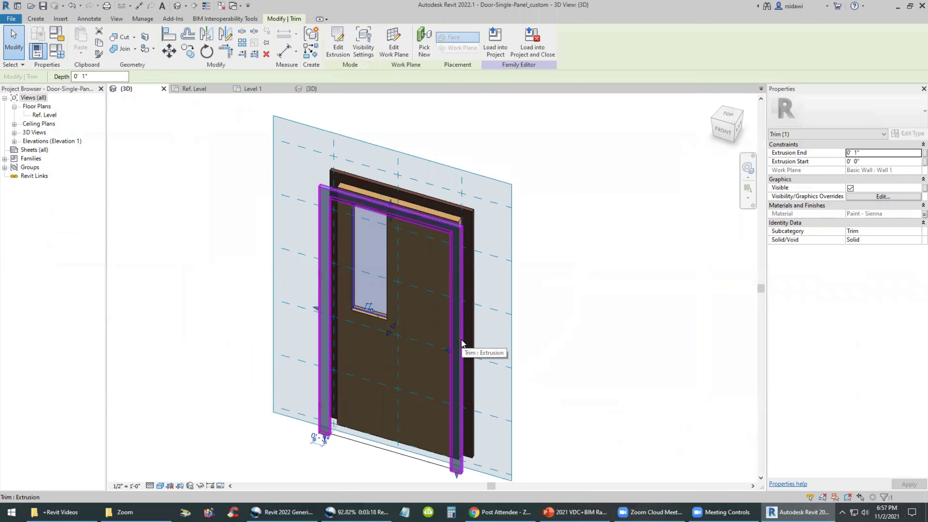
{"action": "left_click", "coordinate": [475, 318], "text": "ctrl"}
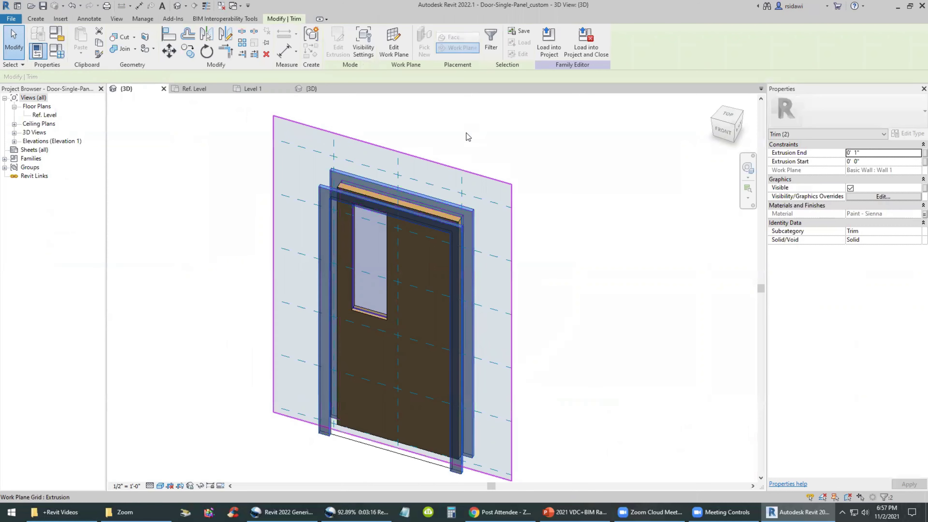
{"action": "left_click", "coordinate": [372, 50]}
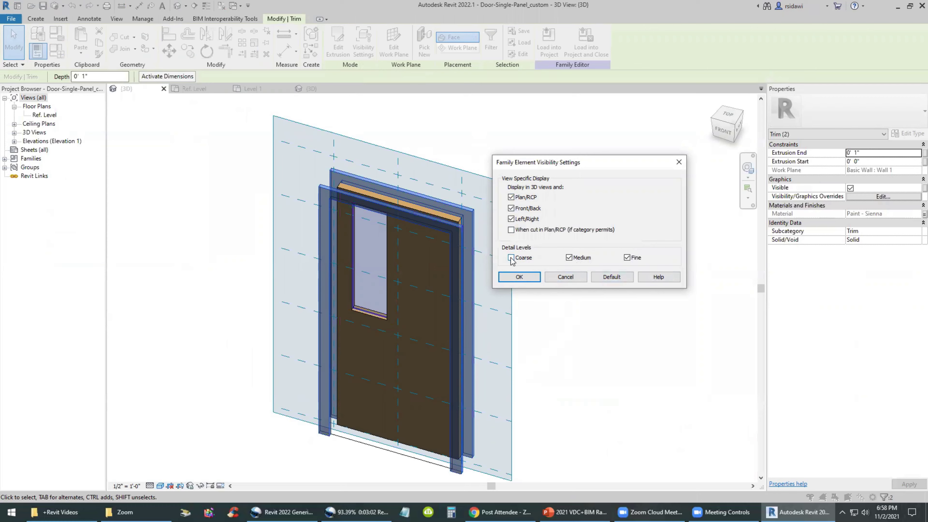
{"action": "left_click", "coordinate": [526, 278]}
{"action": "left_click", "coordinate": [567, 284]}
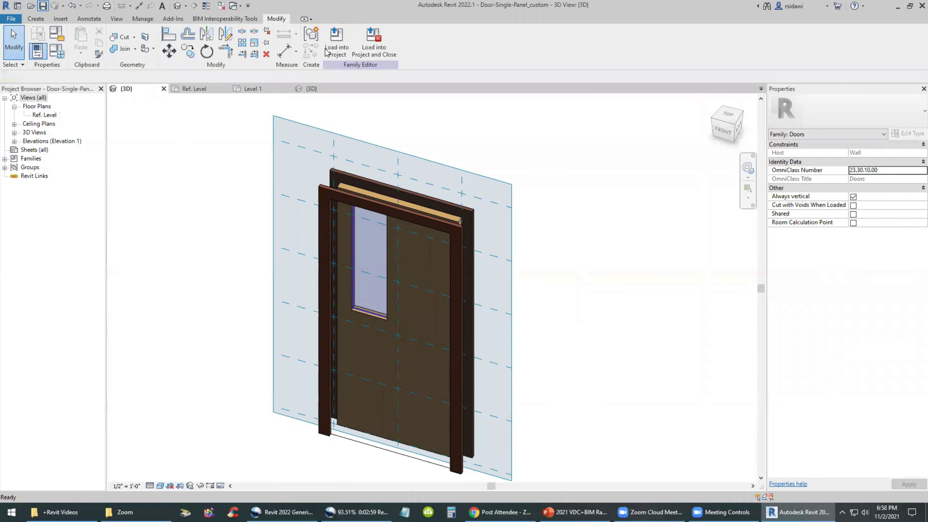
Reload the family, overwriting the old version, and check the doors shaded (SD) in the project's 3D view.
{"action": "left_click", "coordinate": [337, 48]}
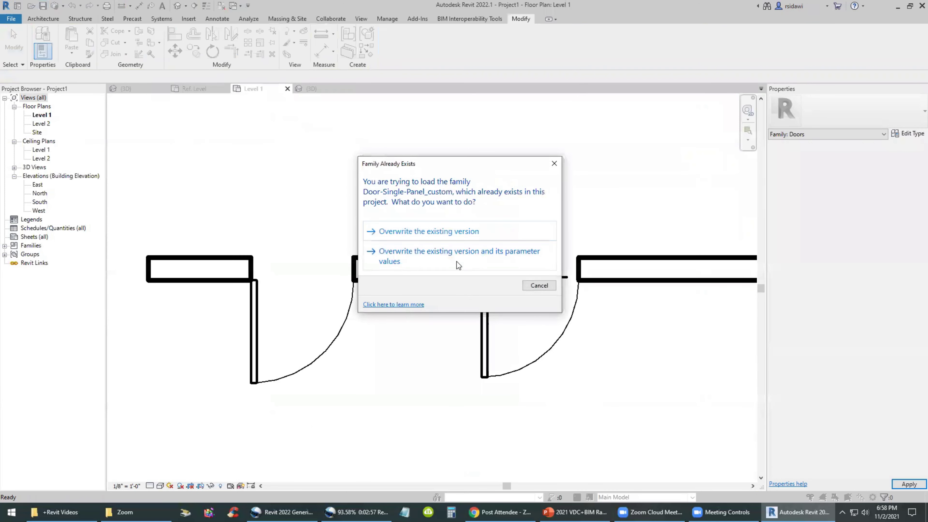
{"action": "left_click", "coordinate": [457, 261]}
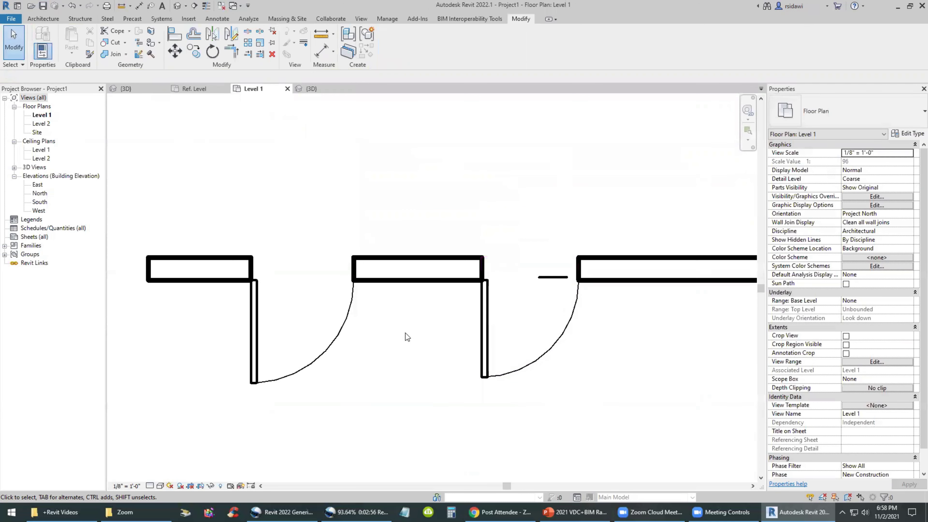
{"action": "left_click", "coordinate": [316, 88]}
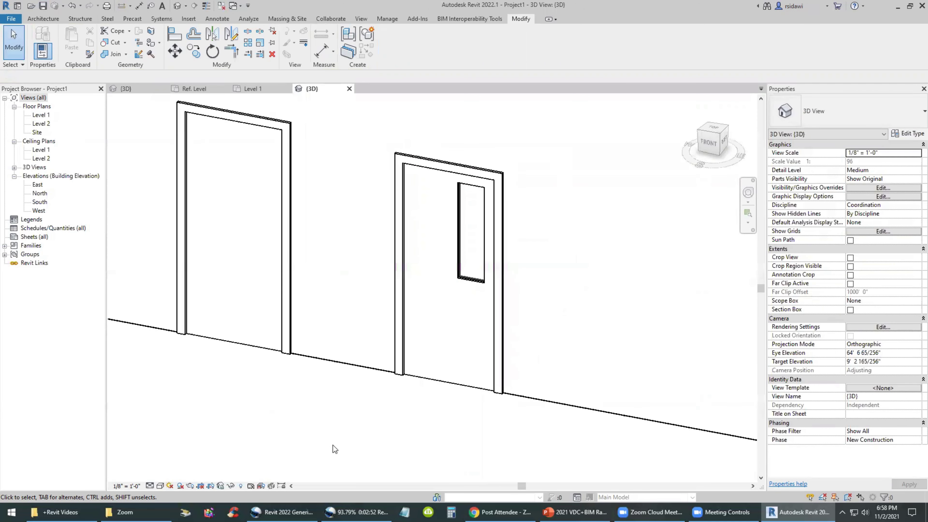
{"action": "middle_click_drag", "start_coordinate": [335, 449], "coordinate": [335, 432], "text": "shift"}
{"action": "key", "text": "s"}
{"action": "key", "text": "d"}
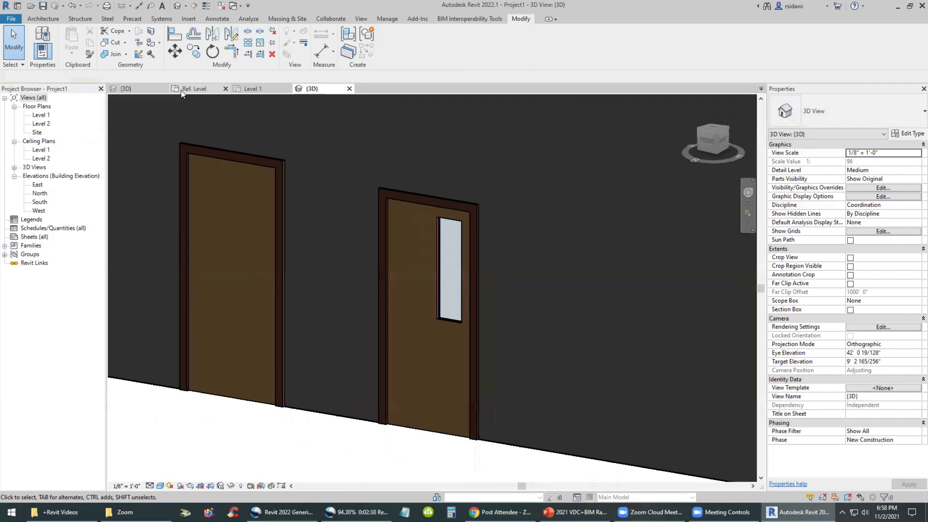
{"action": "key", "text": "ctrl+Tab"}
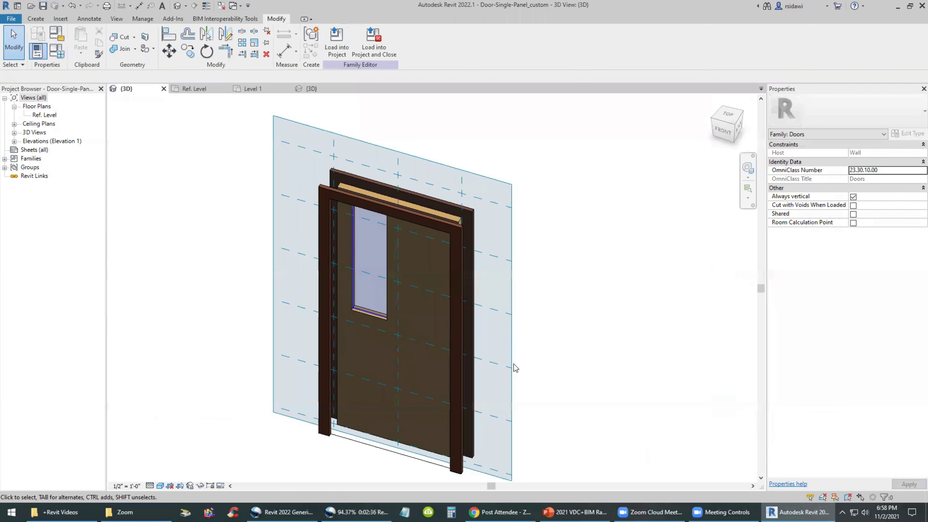
Limit the glass pane's visibility to Front/Back and Left/Right views, then load the family into the project.
{"action": "left_click", "coordinate": [365, 272]}
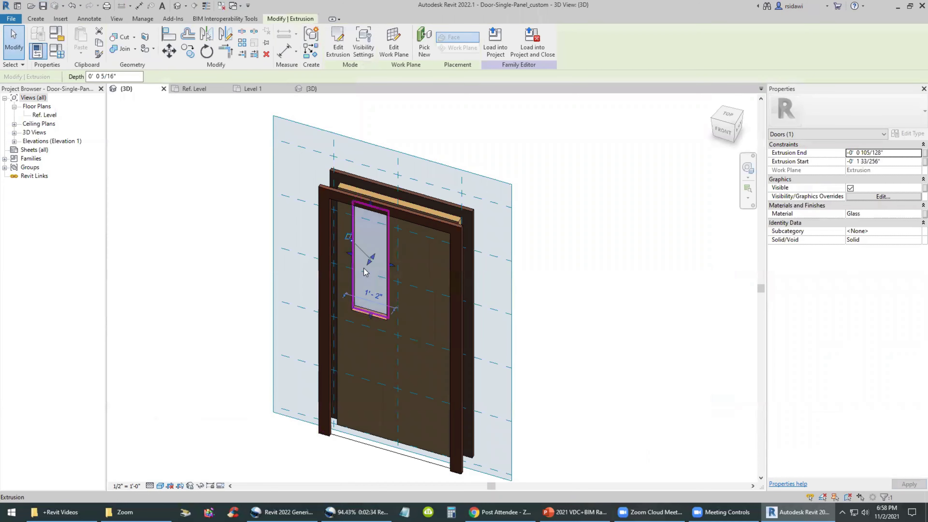
{"action": "left_click", "coordinate": [363, 42]}
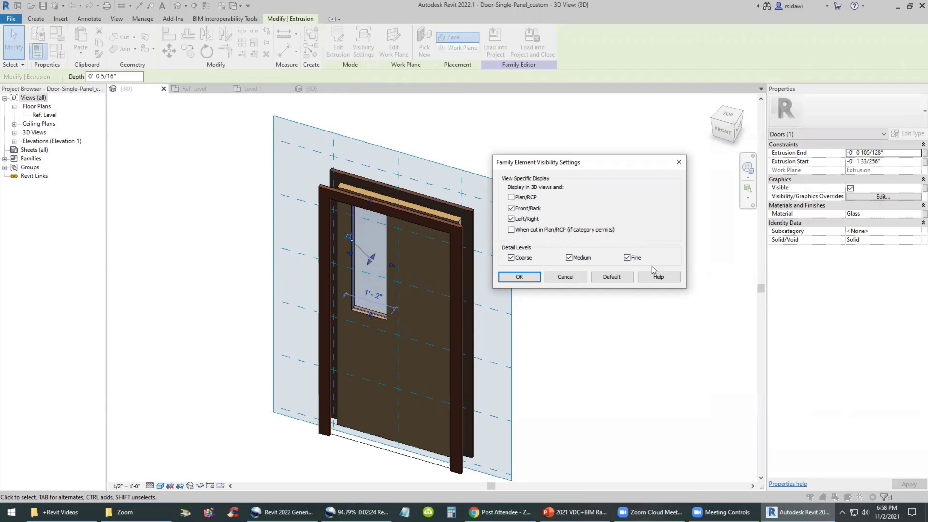
{"action": "left_click", "coordinate": [528, 278]}
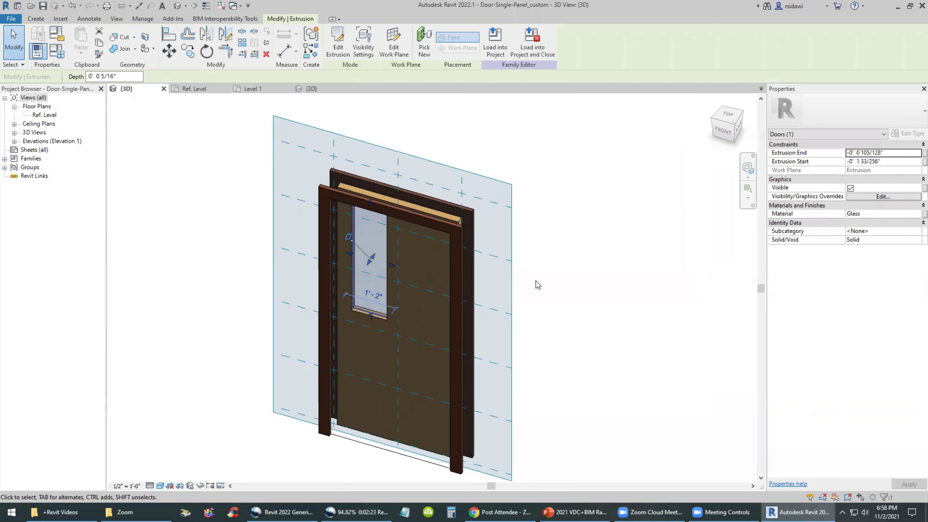
{"action": "left_click", "coordinate": [406, 102]}
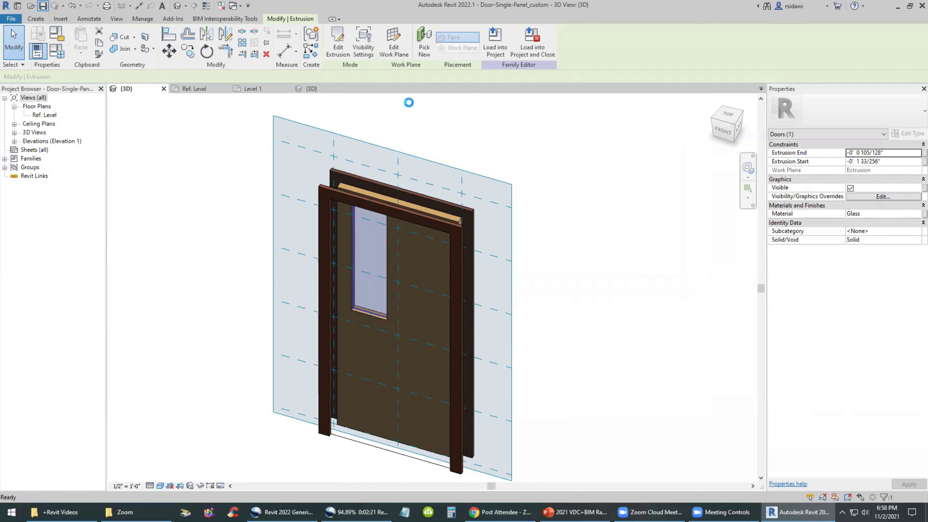
{"action": "left_click", "coordinate": [373, 47]}
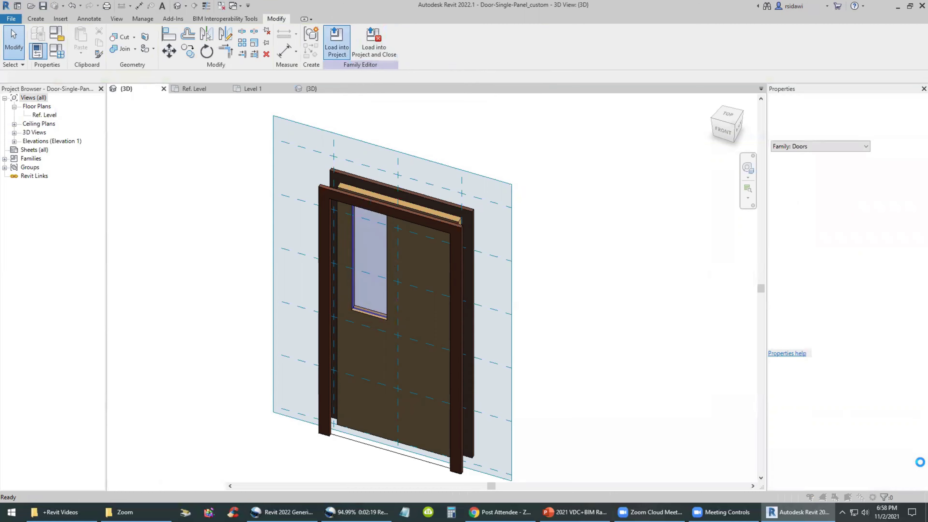
Overwrite the door family, flip the vision-panel door's hinge to the opposite jamb, and inspect it in 3D.
{"action": "left_click", "coordinate": [463, 257]}
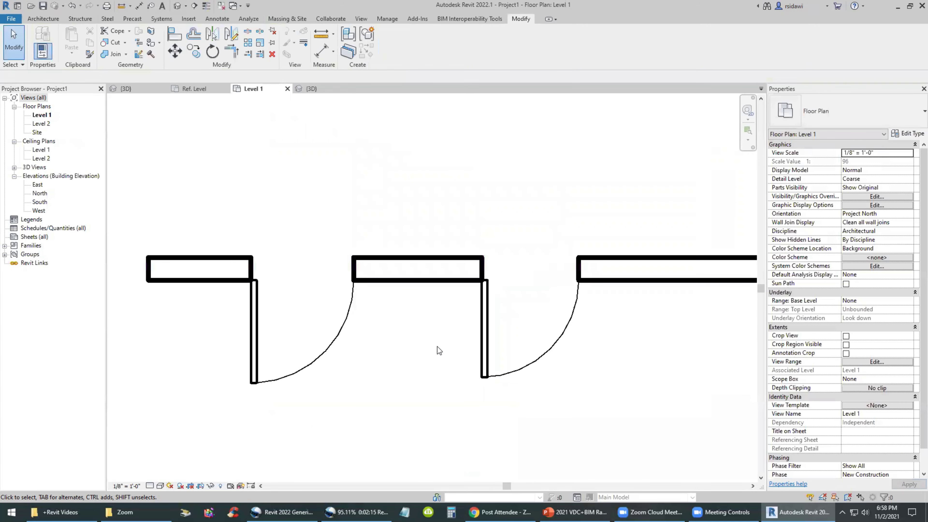
{"action": "left_click", "coordinate": [483, 360]}
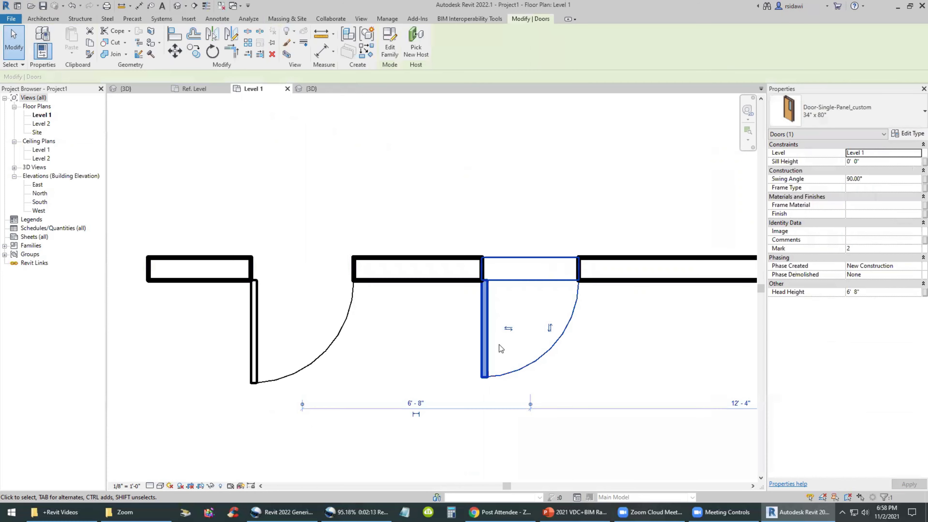
{"action": "left_click", "coordinate": [549, 331]}
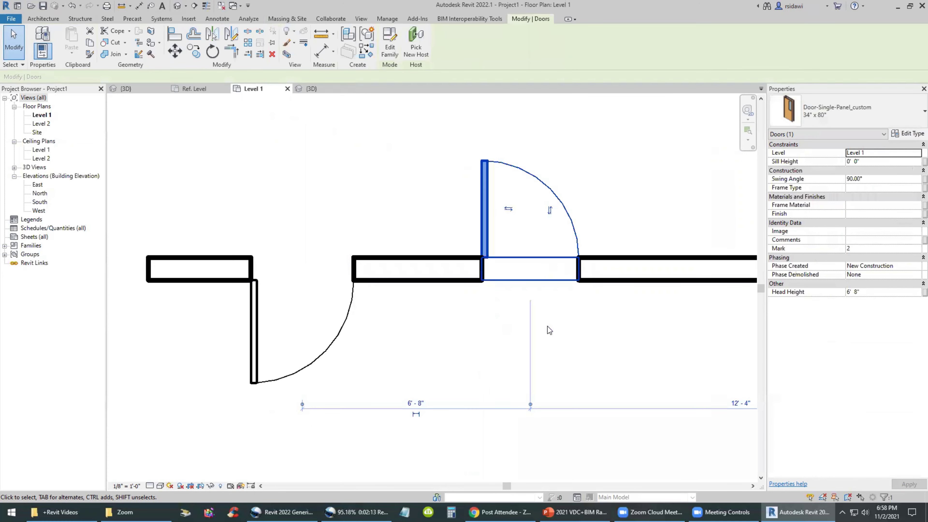
{"action": "left_click", "coordinate": [541, 208]}
{"action": "left_click", "coordinate": [516, 331]}
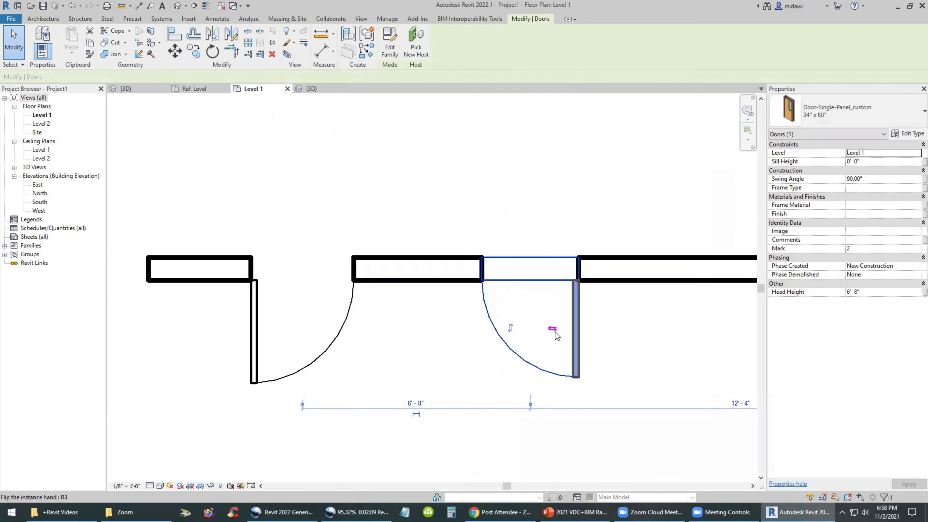
{"action": "left_click", "coordinate": [474, 356]}
{"action": "left_click", "coordinate": [311, 89]}
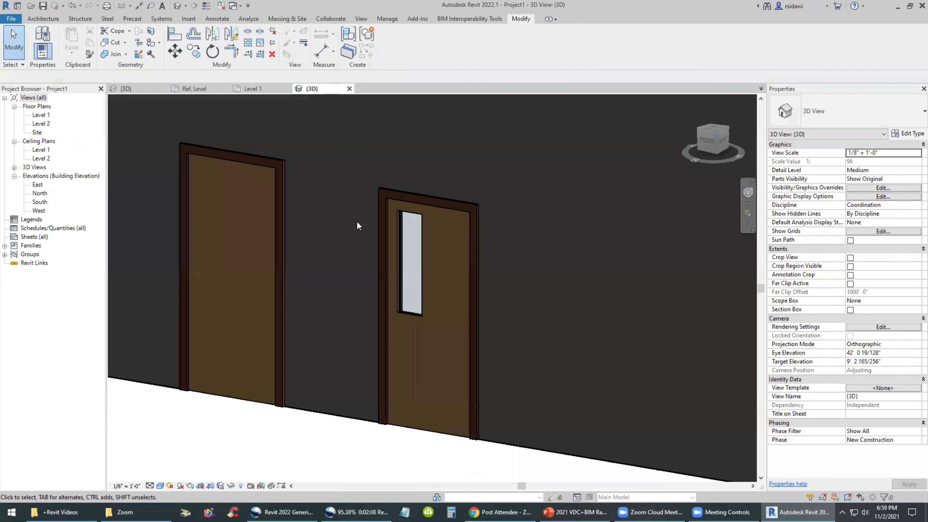
{"action": "left_click", "coordinate": [395, 424]}
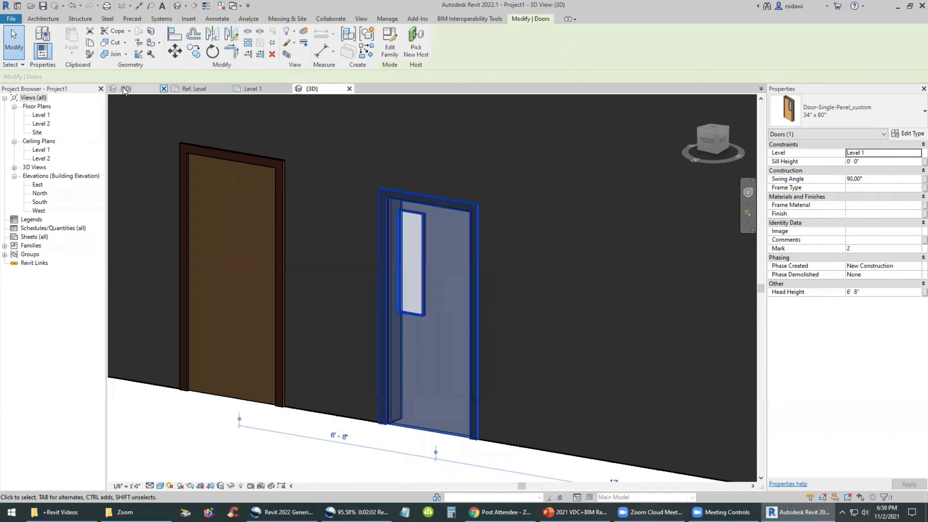
Save the custom door family and close its editor, returning to Project1's 3D view.
{"action": "key", "text": "ctrl+Tab"}
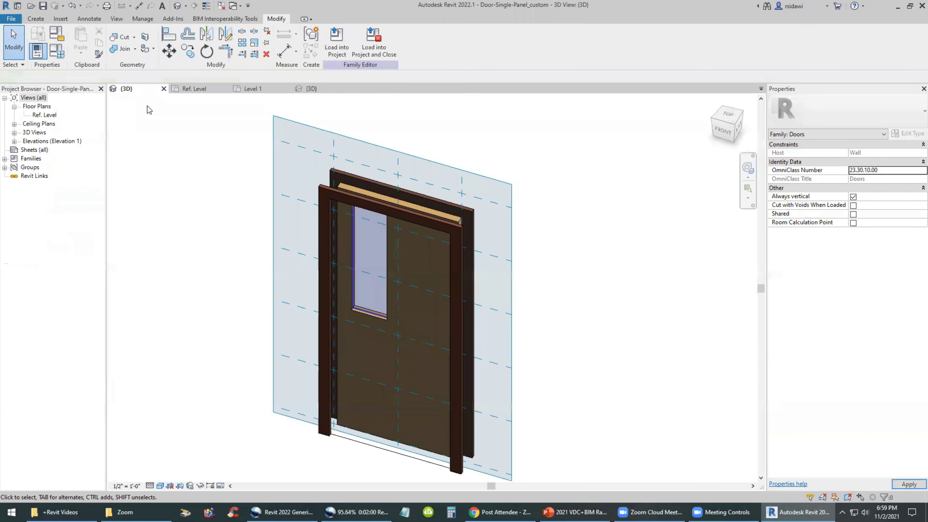
{"action": "left_click", "coordinate": [44, 6]}
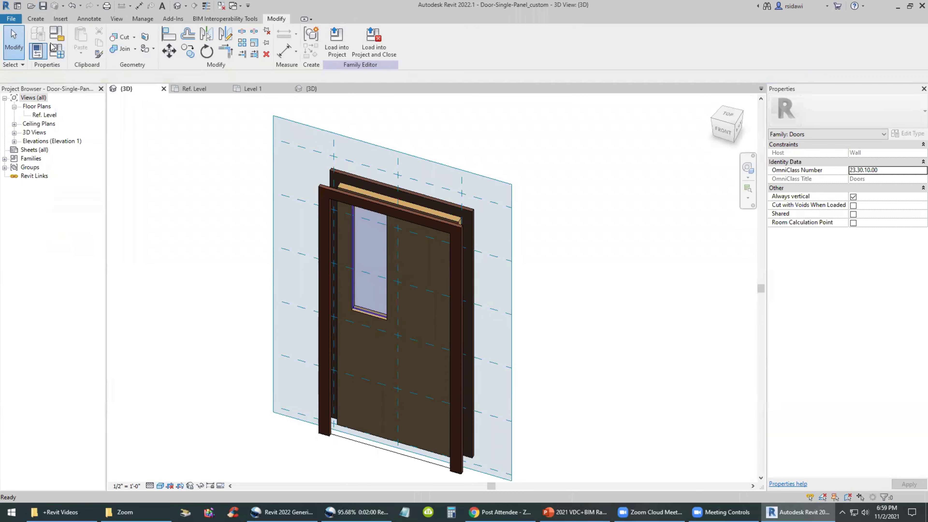
{"action": "left_click", "coordinate": [11, 18]}
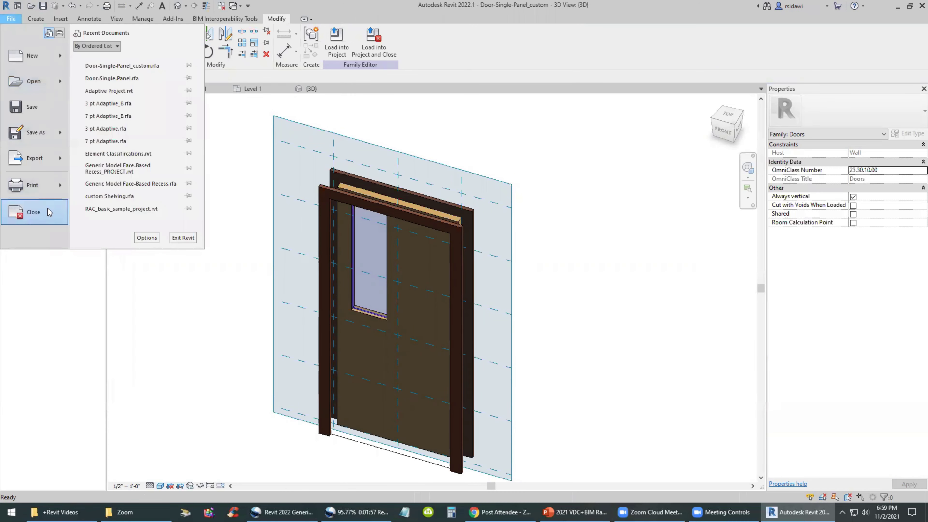
{"action": "left_click", "coordinate": [22, 209]}
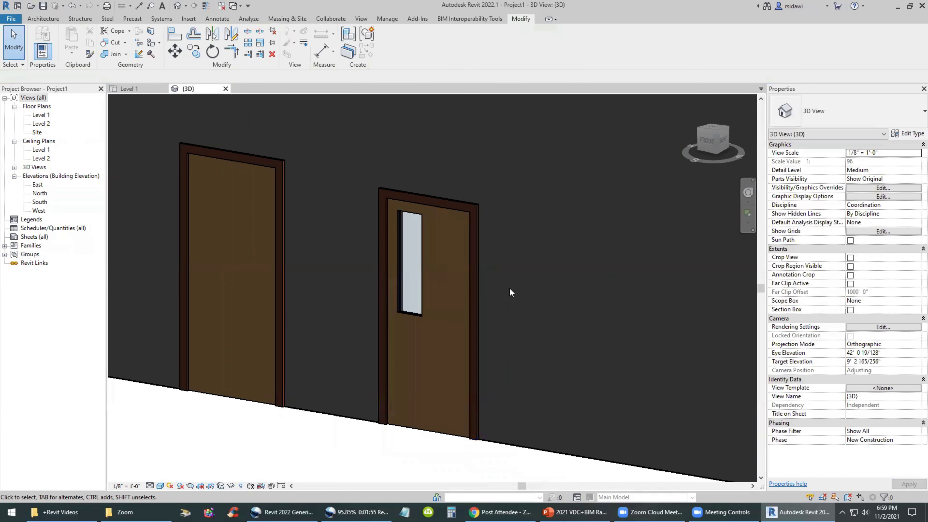
Tile the 3D view beside the Level 1 plan (WT, ZA) and orbit down onto the wall.
{"action": "key", "text": "w"}
{"action": "key", "text": "t"}
{"action": "key", "text": "z"}
{"action": "key", "text": "a"}
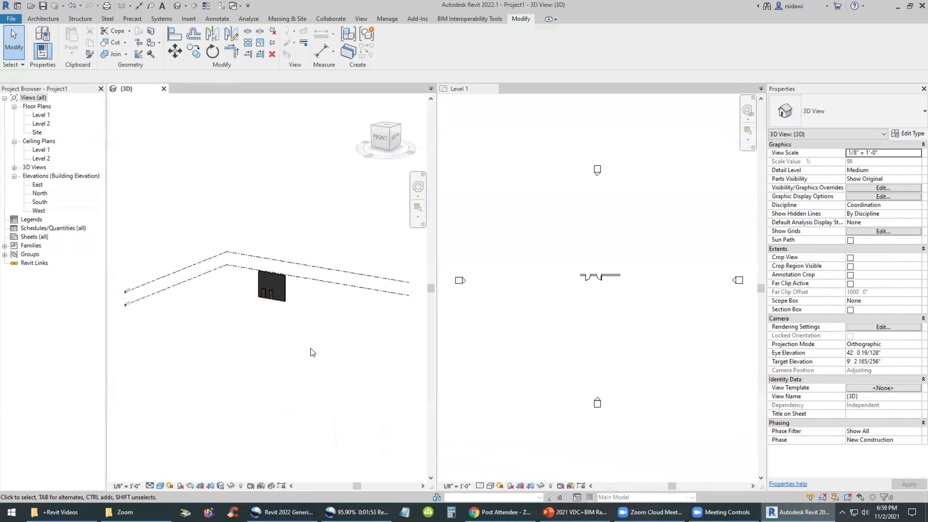
{"action": "middle_click_drag", "start_coordinate": [275, 331], "coordinate": [383, 336], "text": "shift"}
{"action": "scroll", "coordinate": [270, 294], "scroll_direction": "up", "scroll_amount": 2}
{"action": "scroll", "coordinate": [259, 281], "scroll_direction": "up", "scroll_amount": 2}
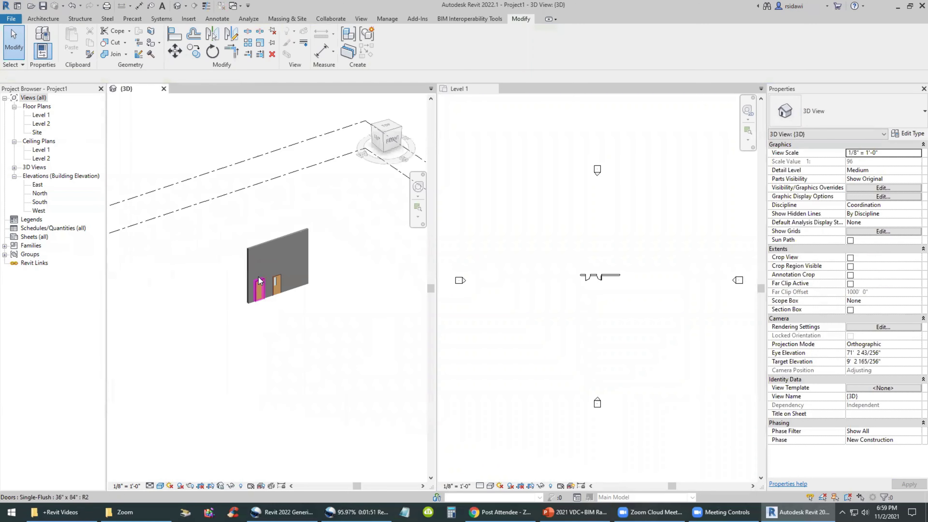
{"action": "scroll", "coordinate": [272, 289], "scroll_direction": "up", "scroll_amount": 3}
{"action": "scroll", "coordinate": [316, 298], "scroll_direction": "up", "scroll_amount": 2}
{"action": "scroll", "coordinate": [340, 329], "scroll_direction": "up", "scroll_amount": 2}
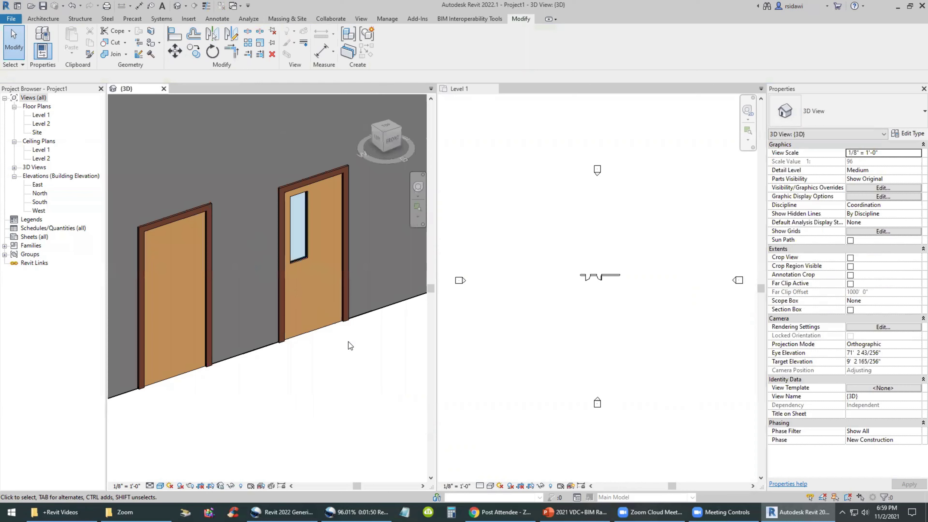
Flip the vision-panel door's hinge and facing so it swings below the wall.
{"action": "left_click", "coordinate": [328, 327]}
{"action": "scroll", "coordinate": [598, 275], "scroll_direction": "up", "scroll_amount": 2}
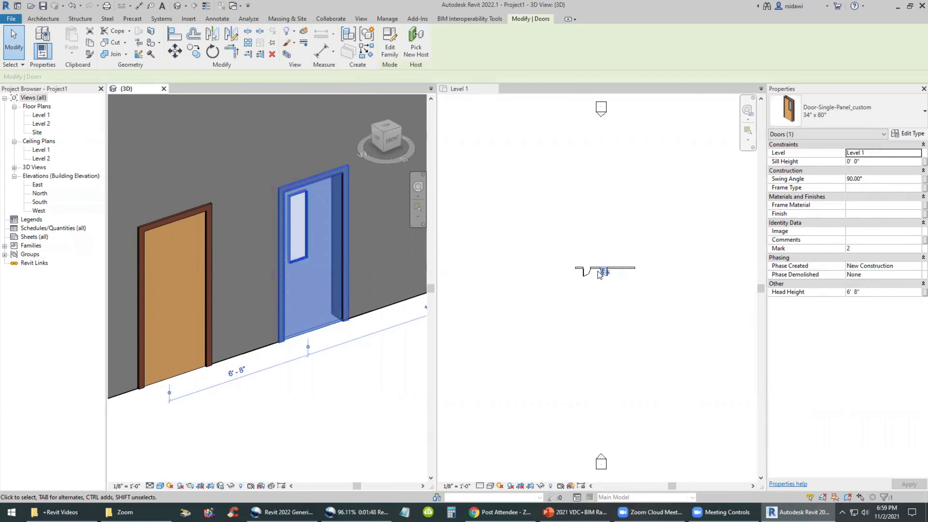
{"action": "scroll", "coordinate": [601, 263], "scroll_direction": "up", "scroll_amount": 2}
{"action": "scroll", "coordinate": [596, 253], "scroll_direction": "up", "scroll_amount": 3}
{"action": "scroll", "coordinate": [597, 251], "scroll_direction": "up", "scroll_amount": 2}
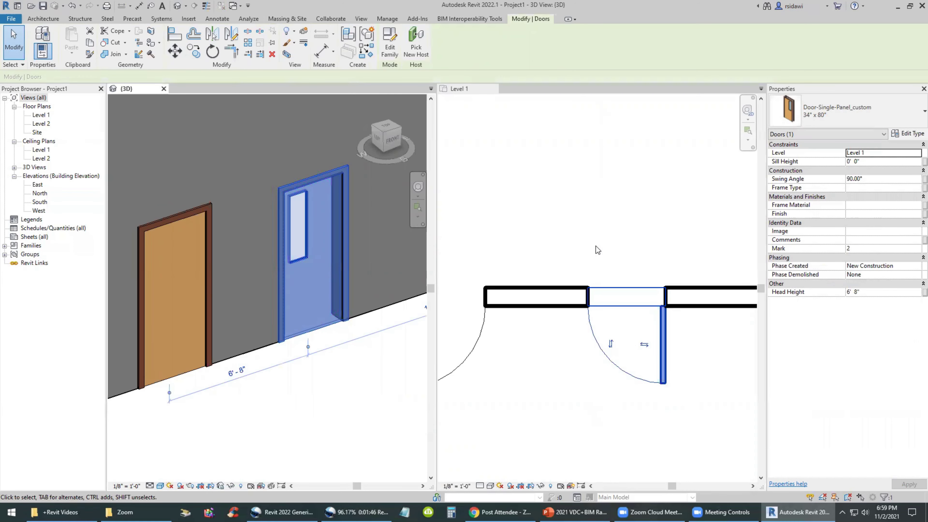
{"action": "left_click", "coordinate": [645, 347]}
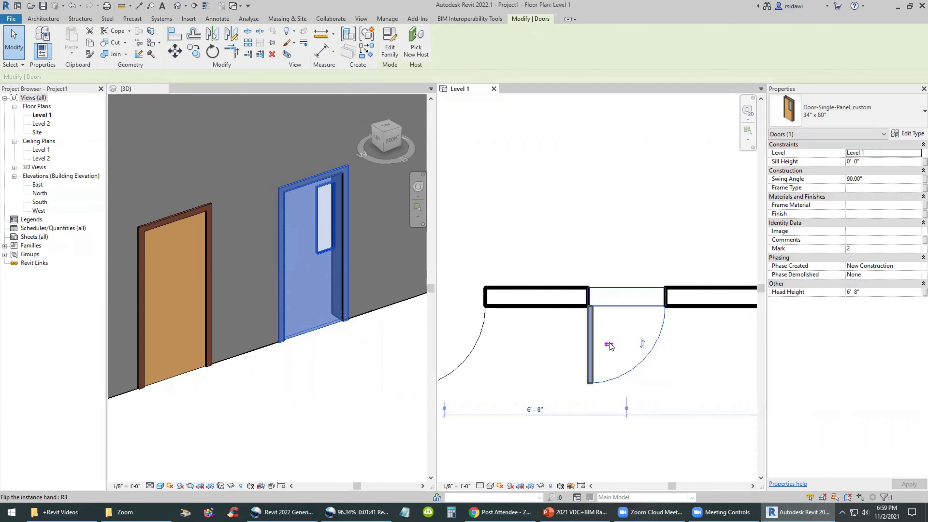
{"action": "left_click", "coordinate": [609, 344]}
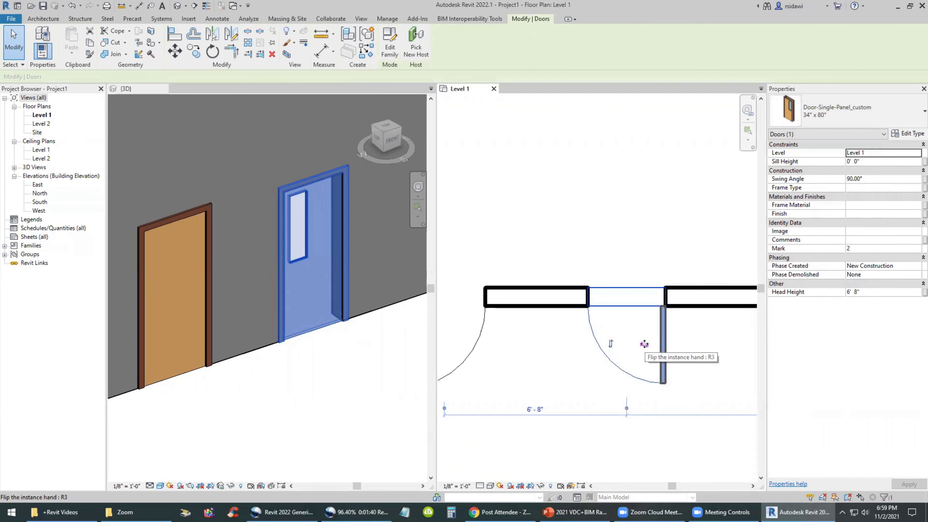
{"action": "left_click", "coordinate": [610, 345]}
{"action": "left_click", "coordinate": [644, 345]}
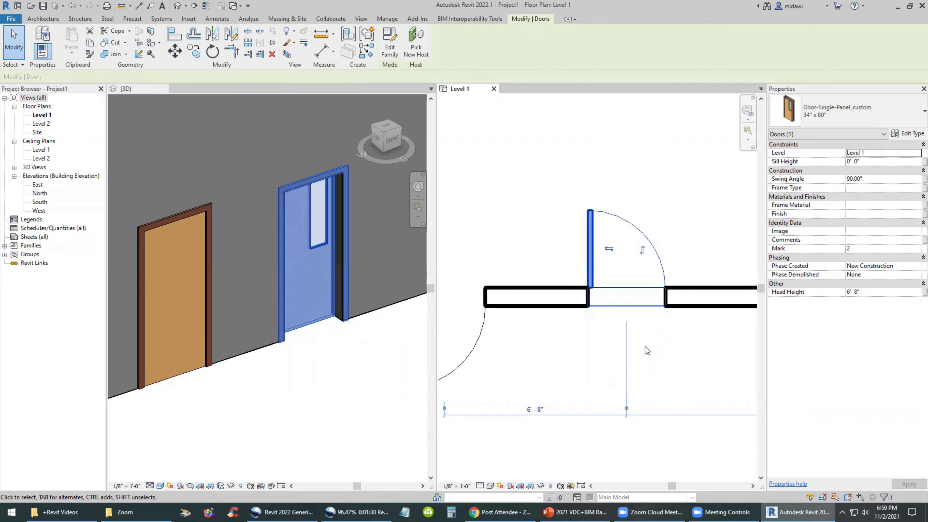
{"action": "left_click", "coordinate": [642, 251]}
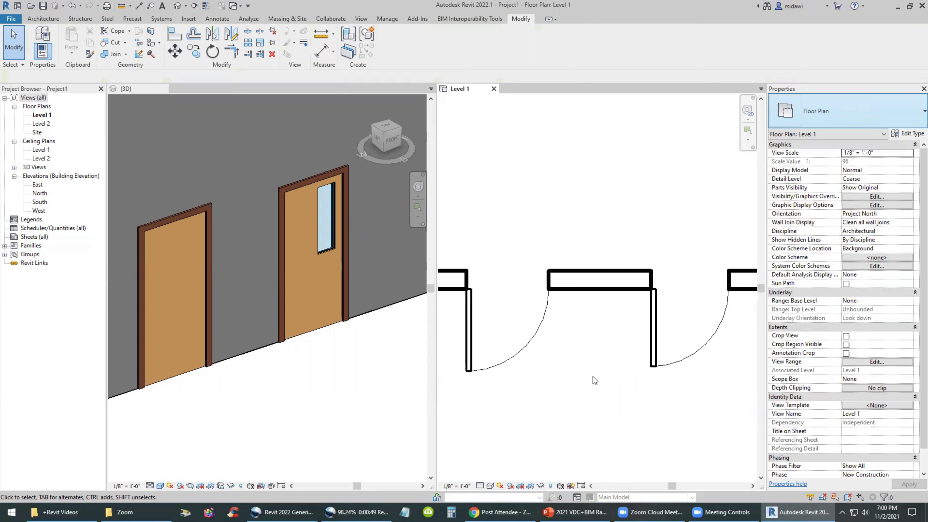
{"action": "scroll", "coordinate": [594, 377], "scroll_direction": "down", "scroll_amount": 1}
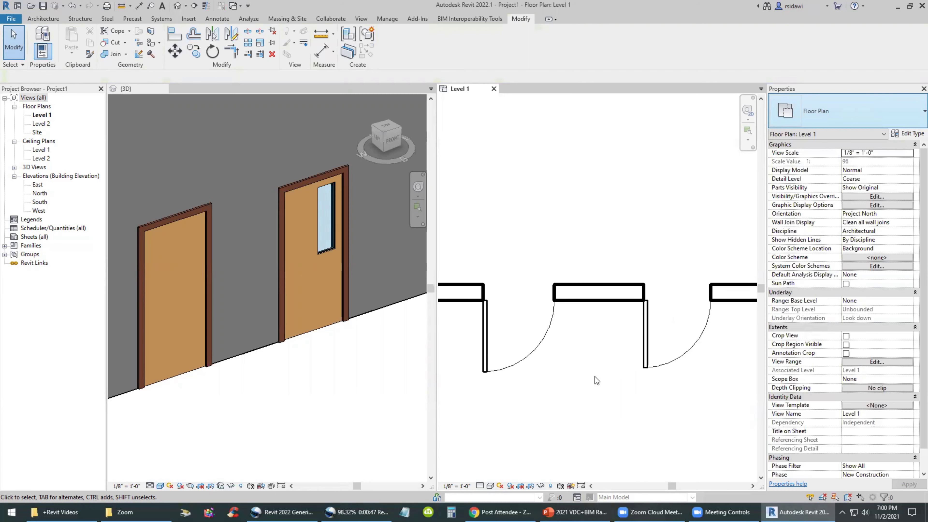